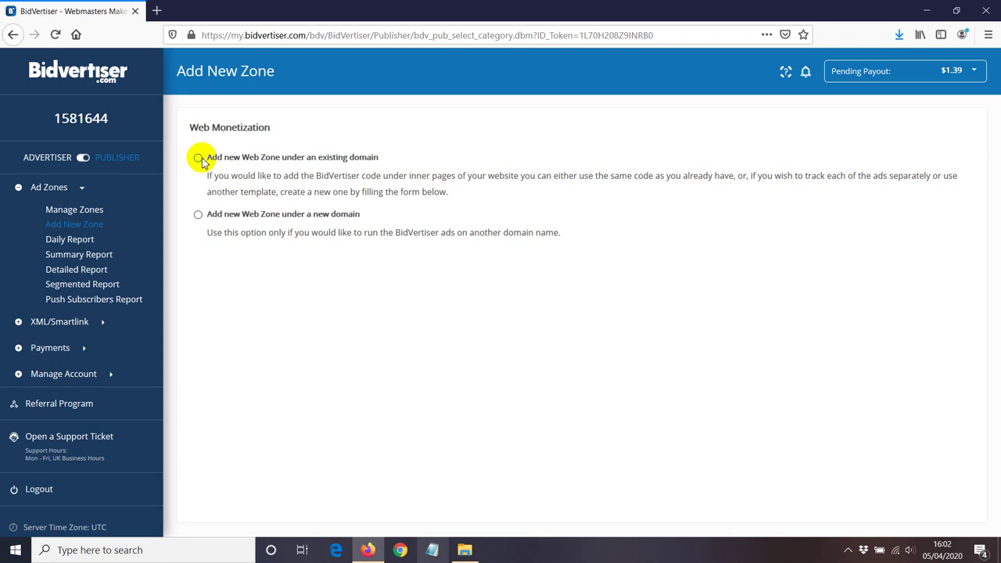
Step: Enter the address oxkos.com/marketing in a new browser tab without loading it
click(157, 10)
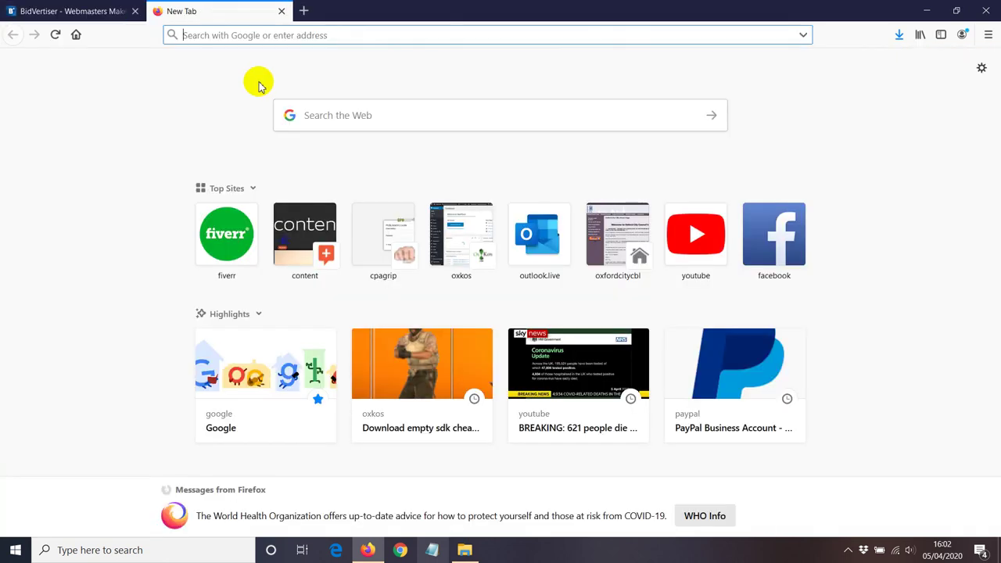
text(ox)
key(End)
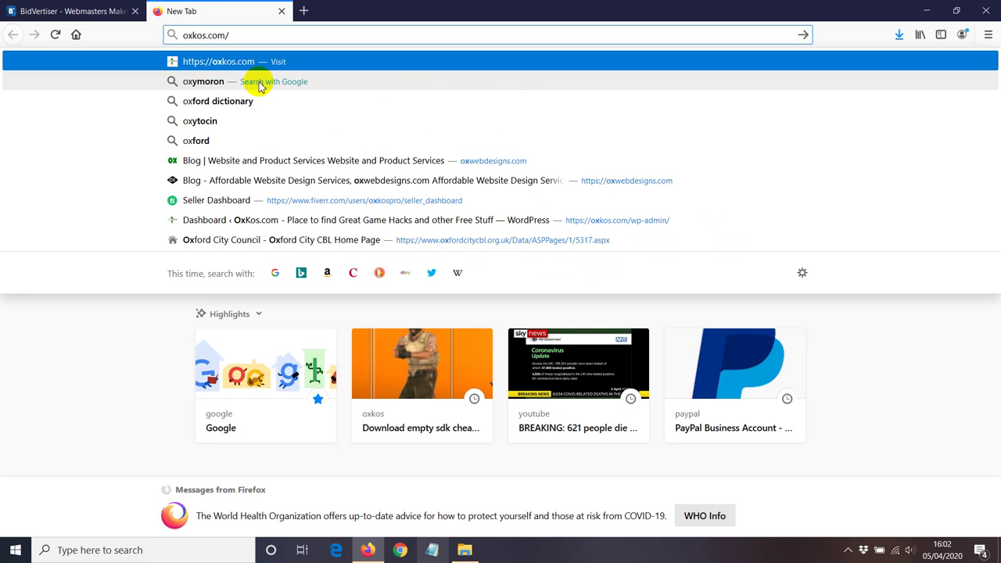
text(games)
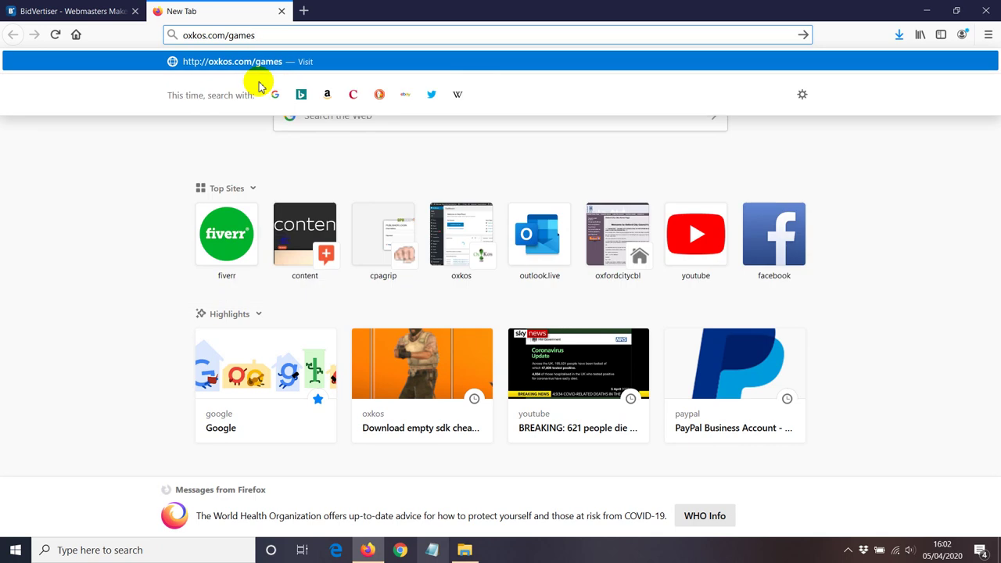
key(BackSpace)
key(BackSpace)
key(BackSpace)
key(BackSpace)
key(BackSpace)
text(m)
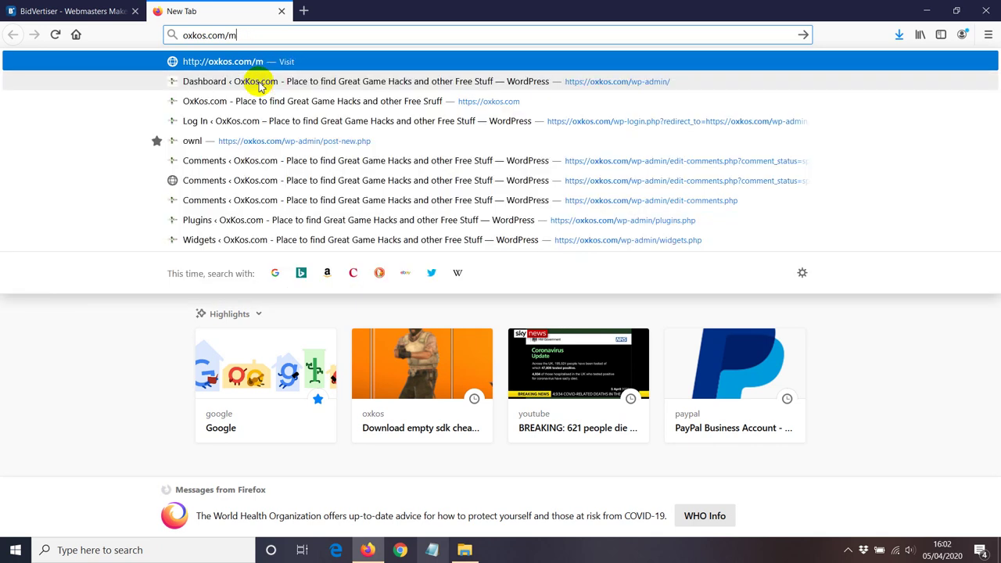
text(arketing)
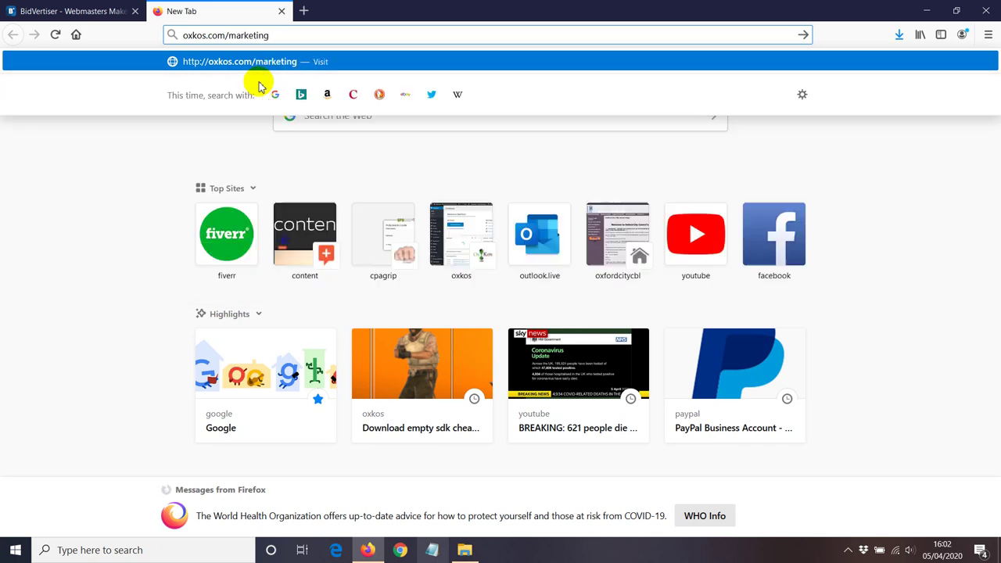
click(118, 12)
click(198, 158)
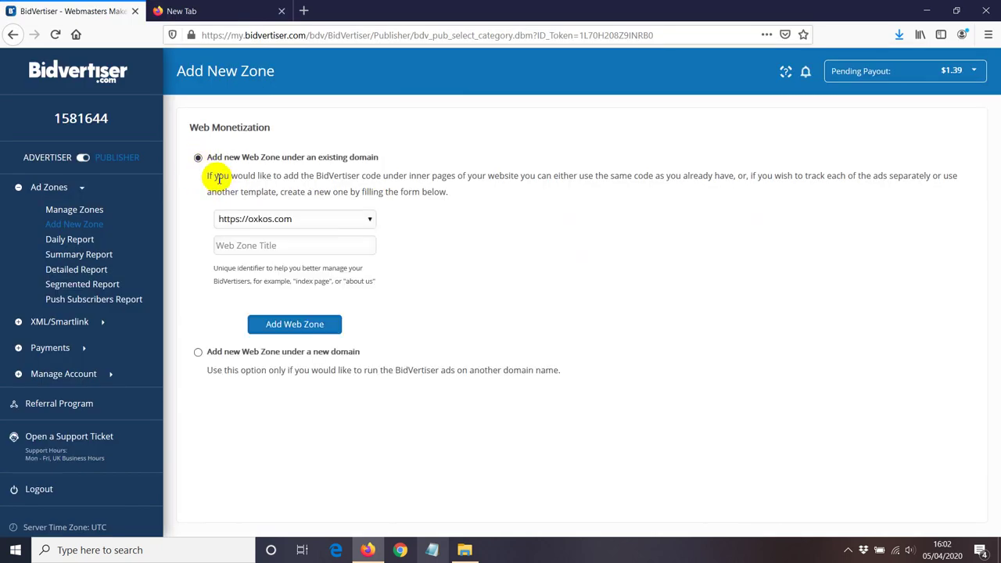
click(235, 247)
text(marketing)
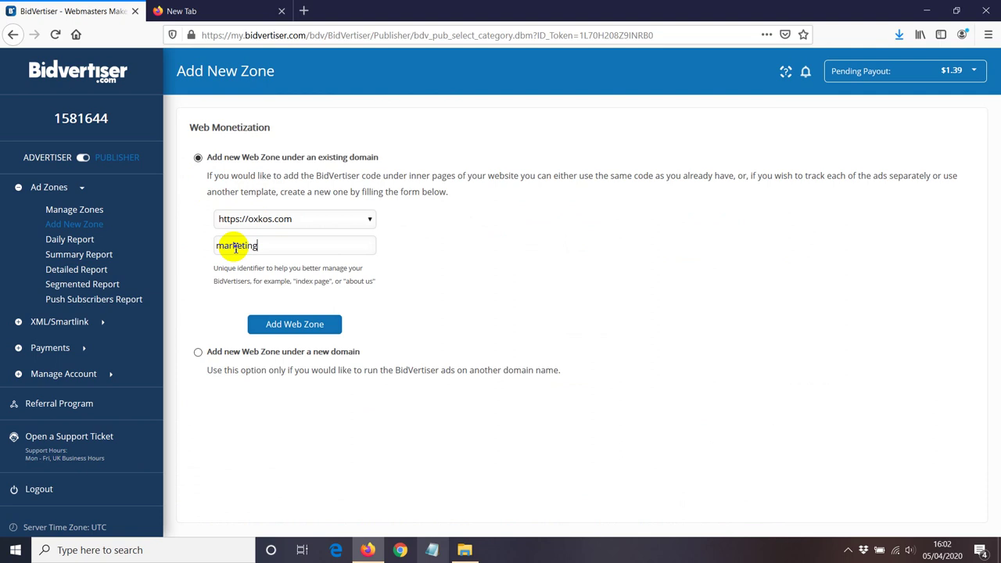
key(ctrl+a)
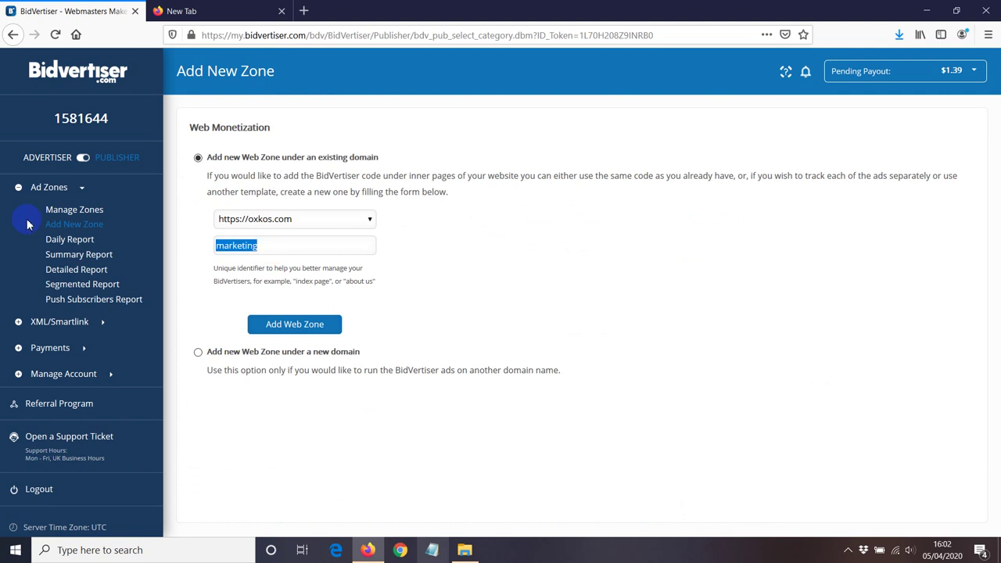
text(shqip)
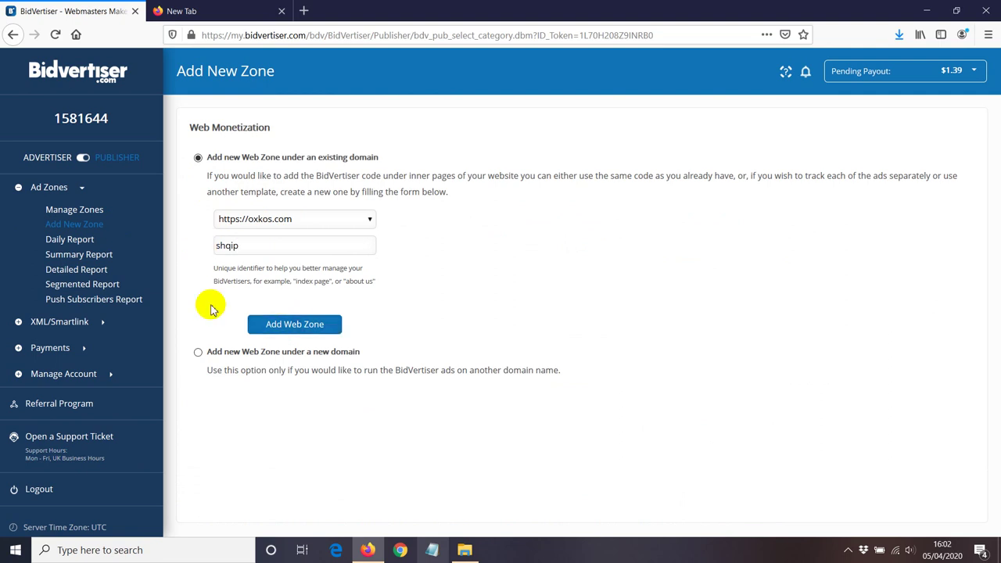
Step: Switch to adding a web zone under a new domain and enter index as the BidVertiser title
click(198, 352)
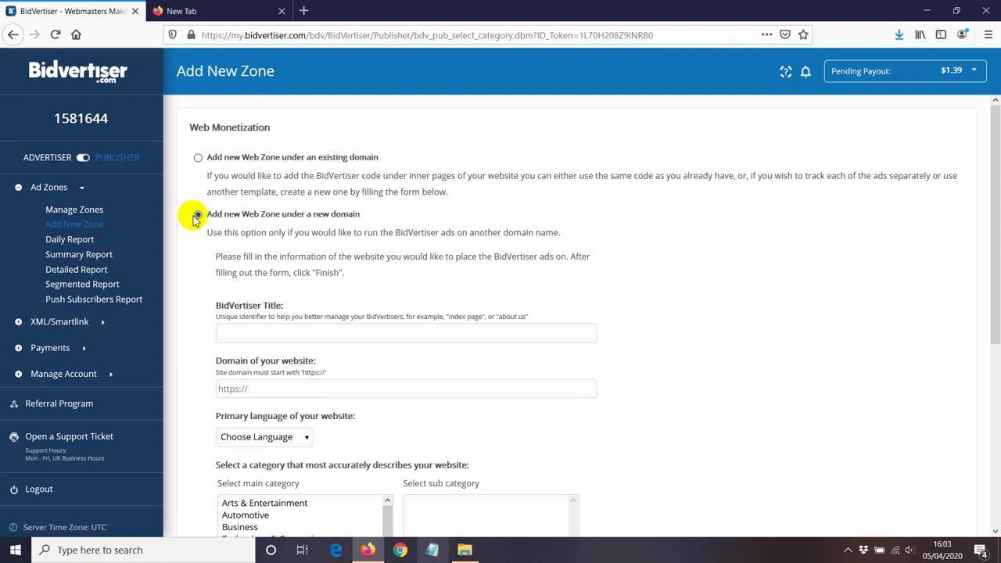
scroll(201, 239, down, 3)
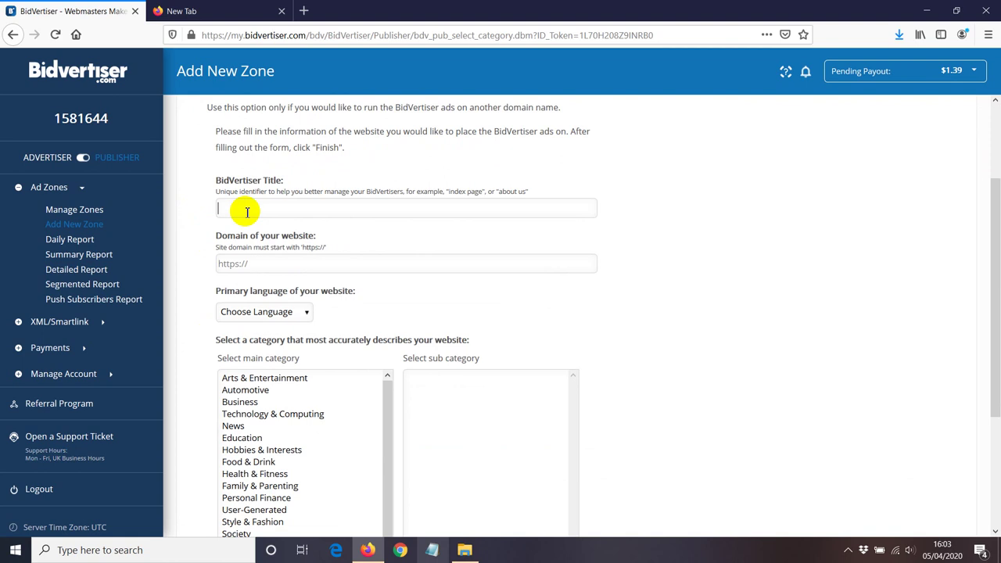
text(index)
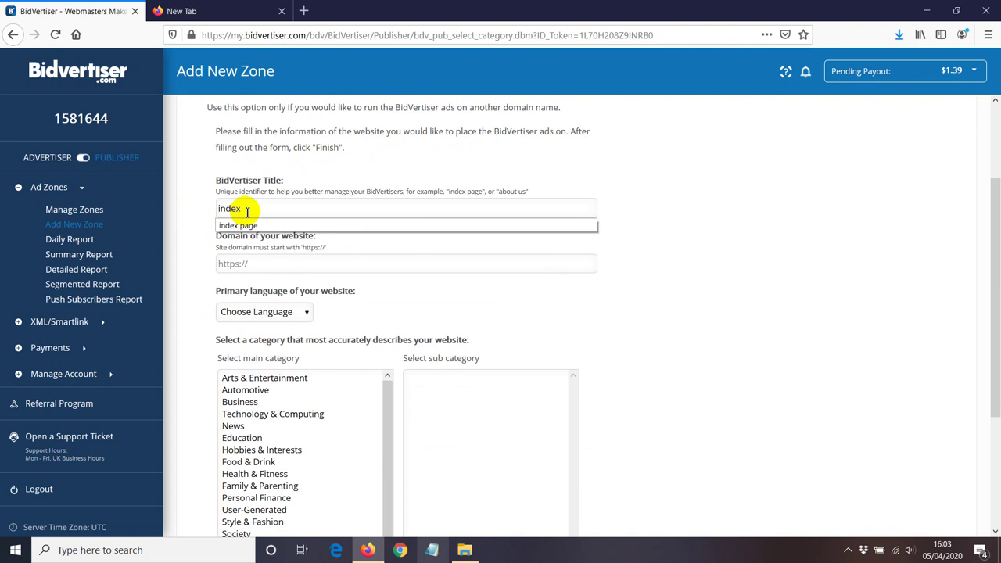
click(198, 196)
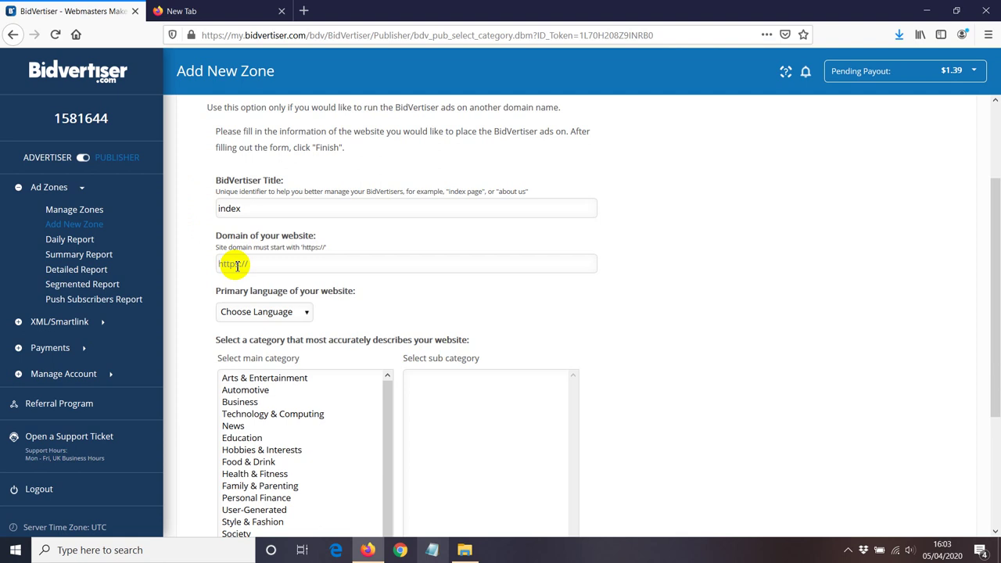
click(260, 263)
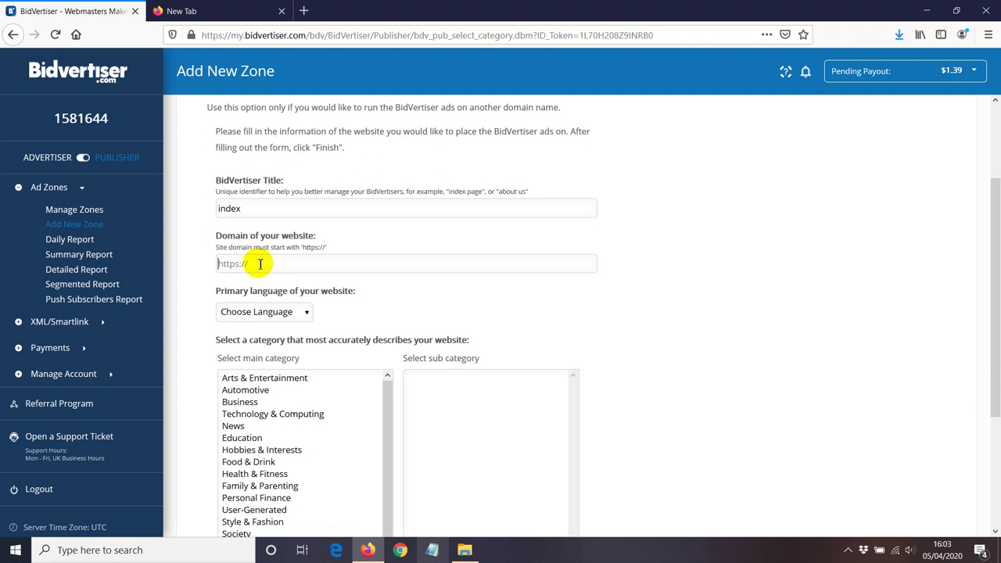
click(259, 264)
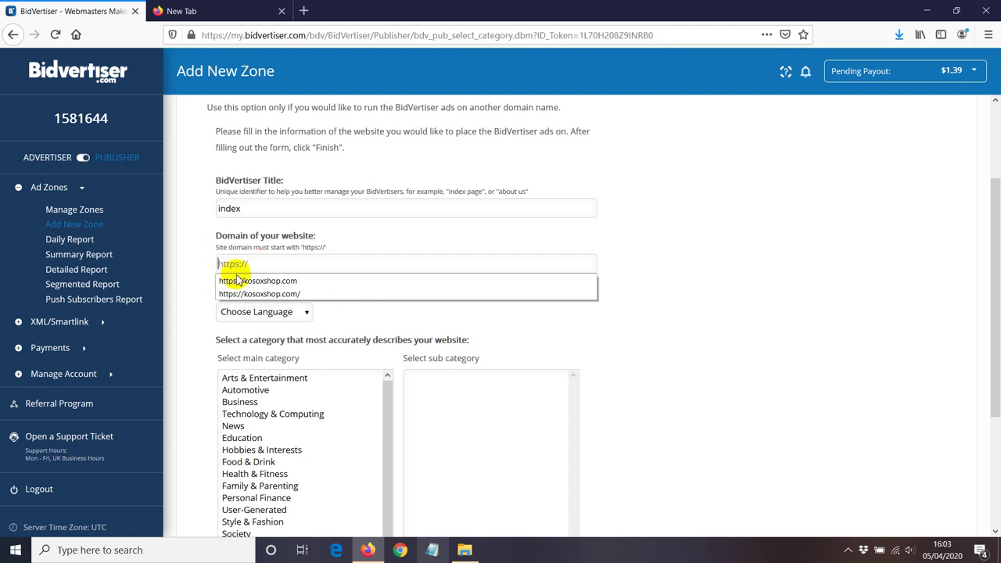
click(209, 249)
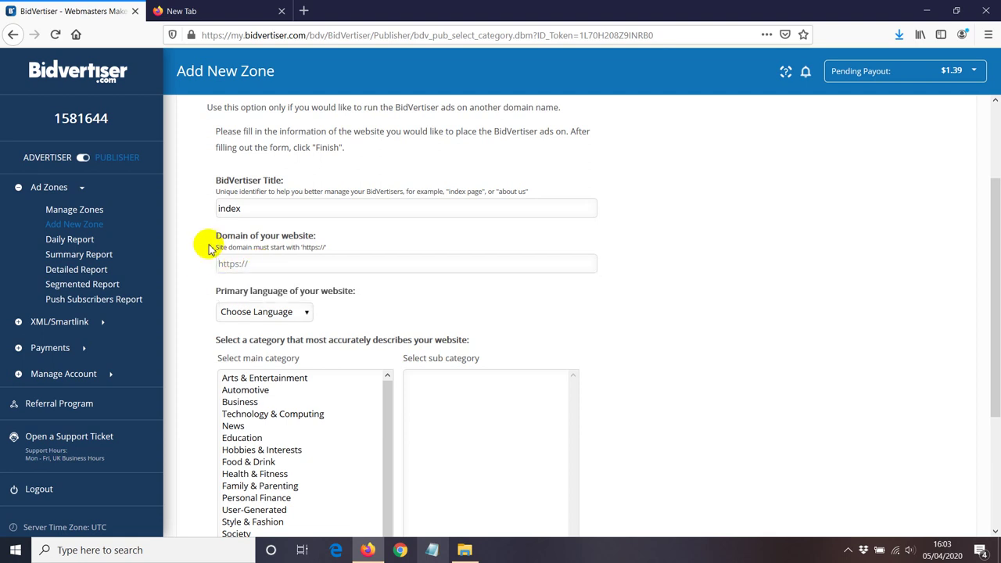
click(233, 262)
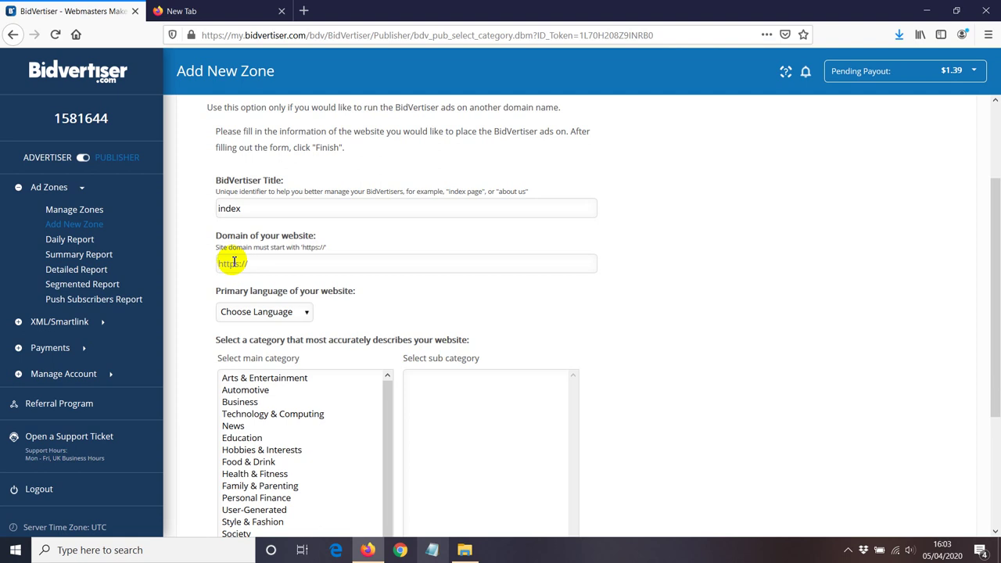
click(247, 265)
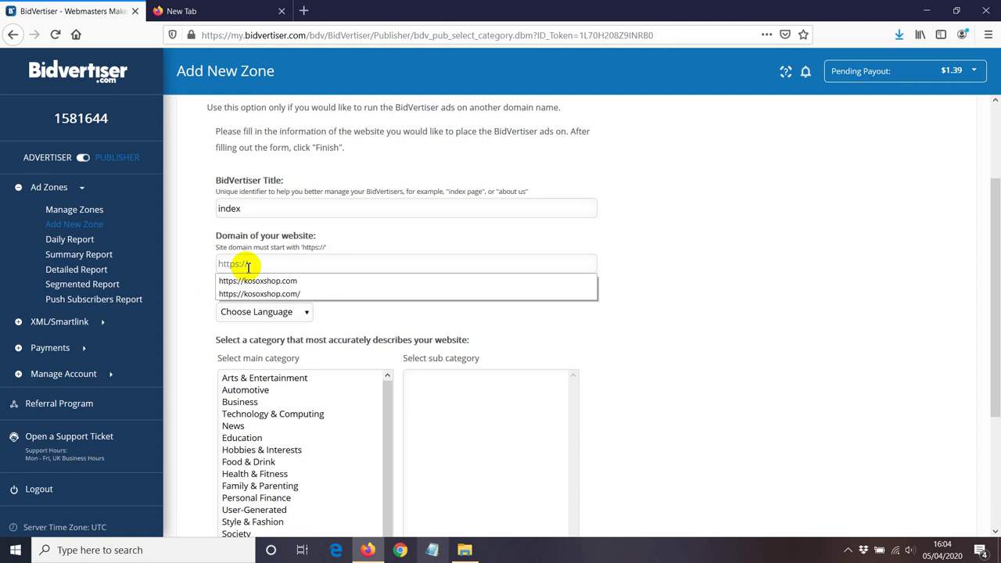
text(https://www)
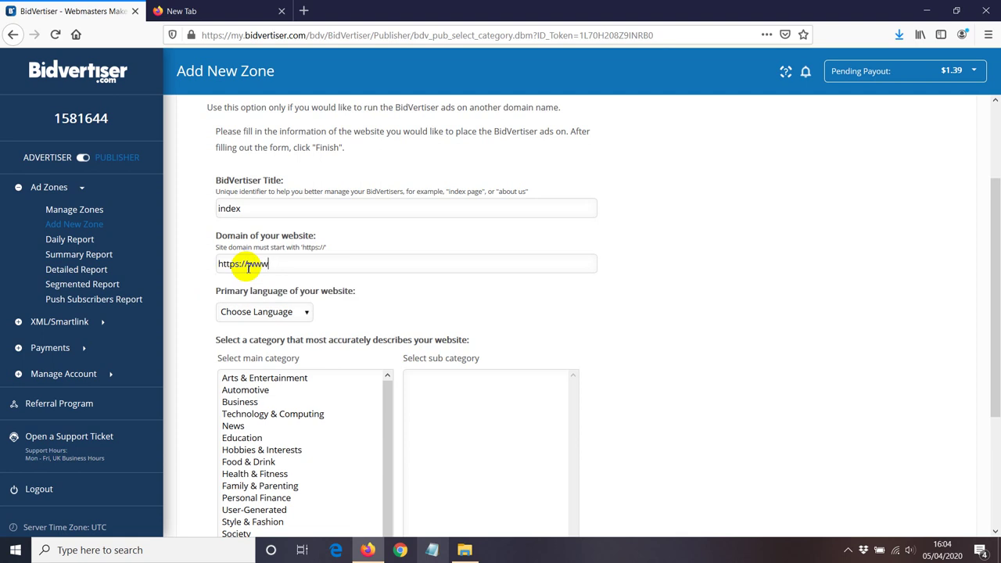
text(.domainijuaj.com)
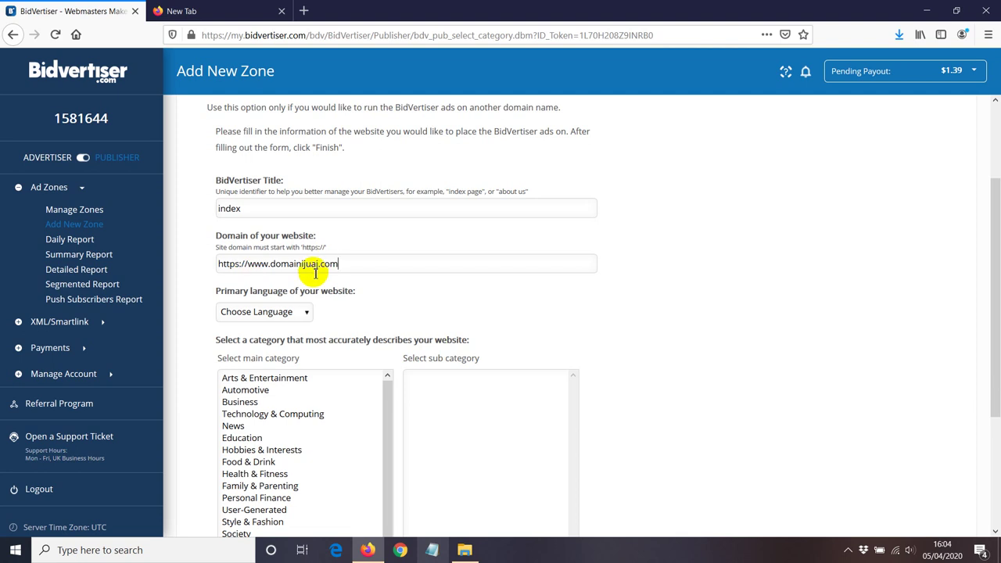
Step: Set the website's primary language to English and its main category to Technology & Computing
click(242, 312)
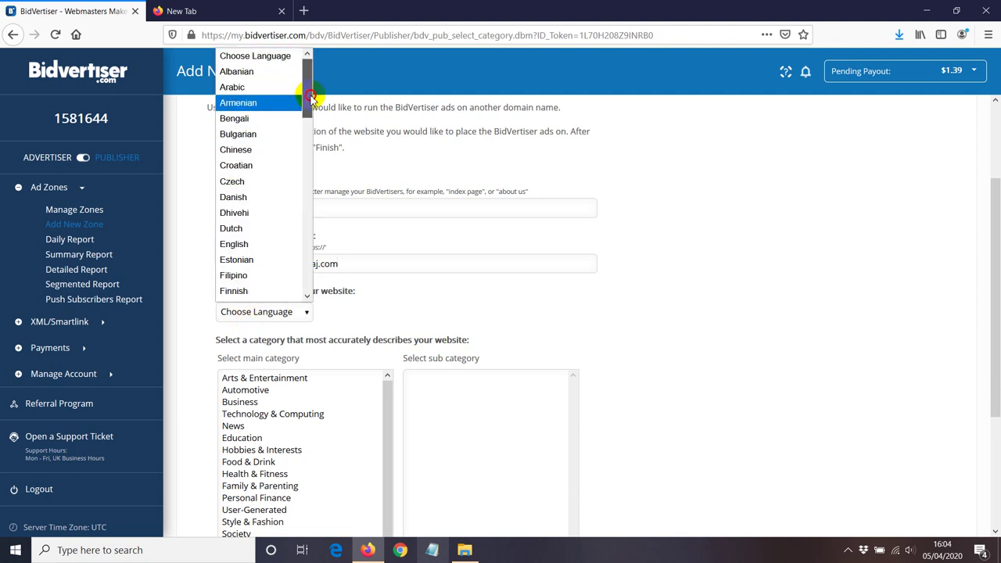
mouse_move(307, 100)
mouse_down()
mouse_move(308, 123)
mouse_move(309, 76)
mouse_move(305, 112)
mouse_up()
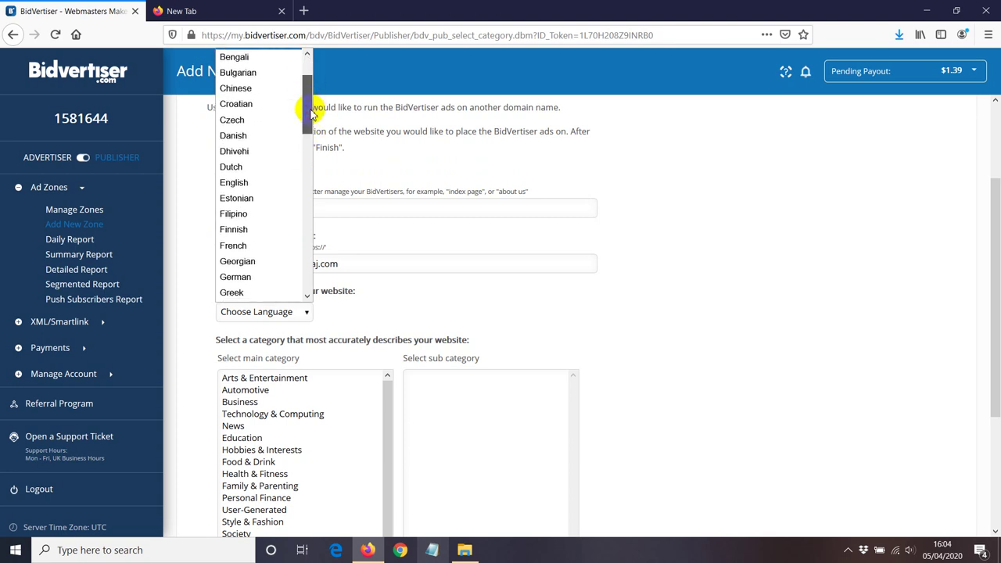
click(234, 184)
scroll(235, 269, down, 3)
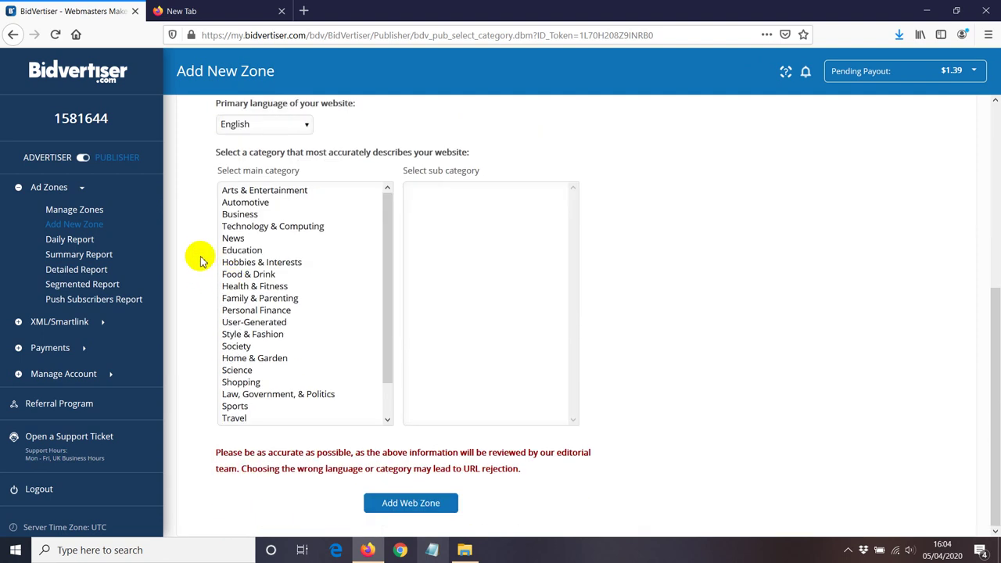
click(252, 228)
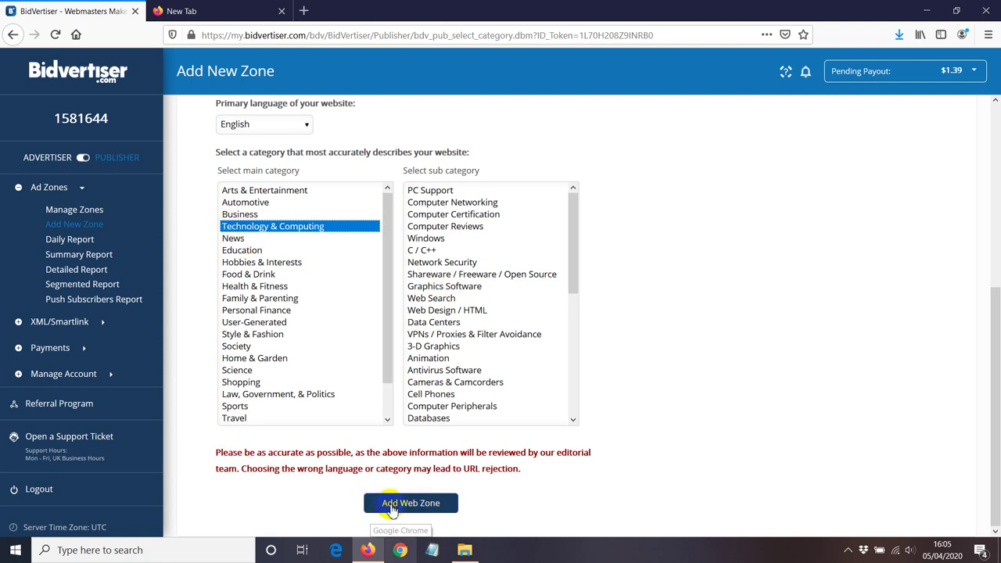
click(143, 210)
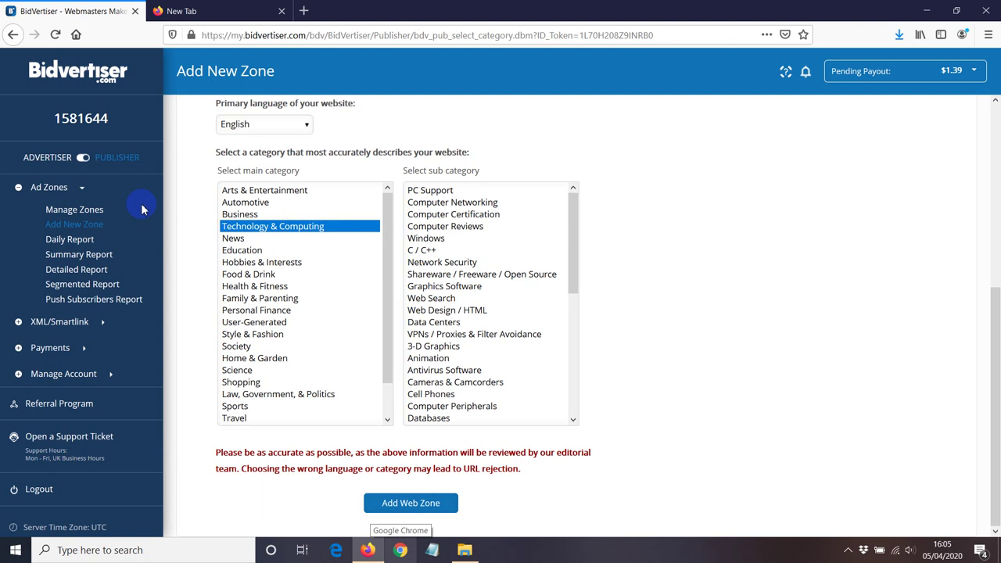
Step: Leave the new zone form for the list of existing zones and show the ad widget options of the oxkos zone
click(63, 209)
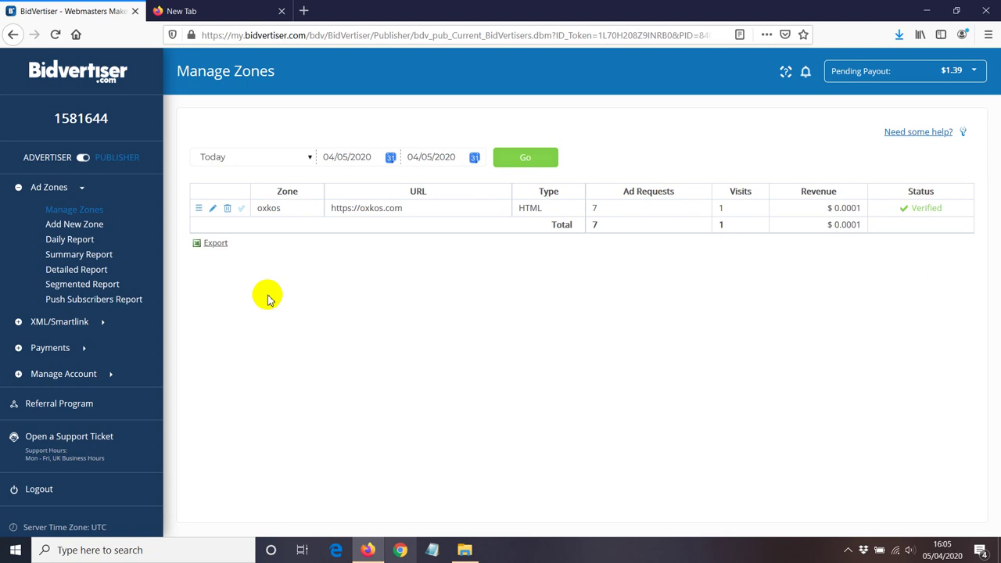
click(200, 211)
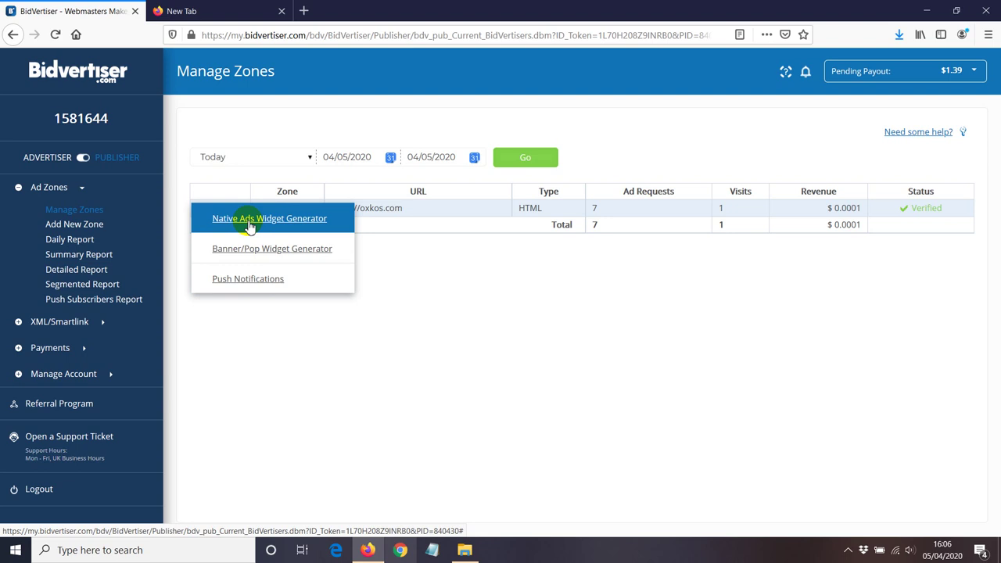
Step: In the other browser tab, shorten the address to oxkos.com and load the site's home page
click(181, 11)
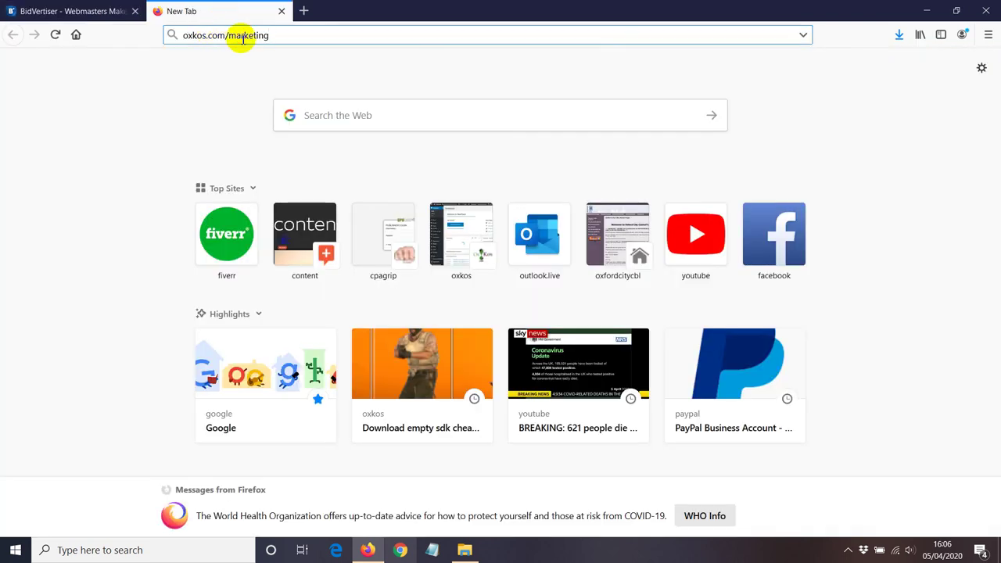
double_click(229, 37)
key(BackSpace)
key(Return)
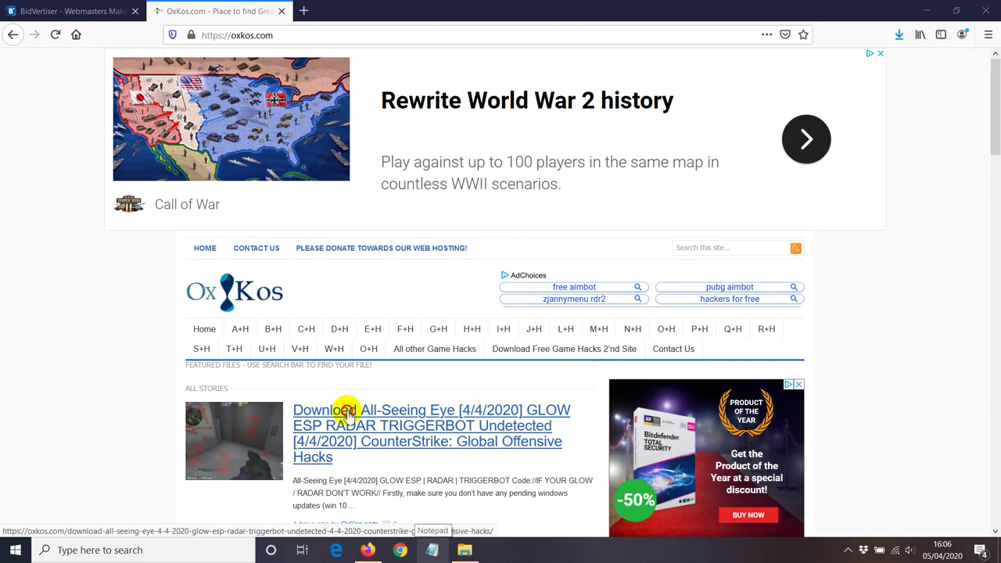
Step: Open the Download All-Seeing Eye post and examine the native ad blocks placed in the page
click(350, 413)
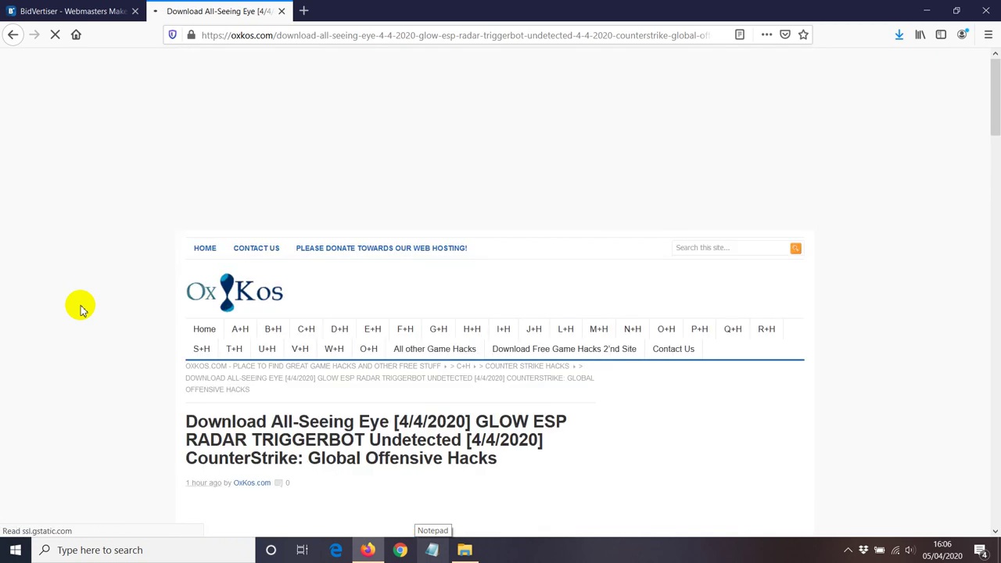
scroll(81, 309, down, 3)
scroll(80, 309, down, 5)
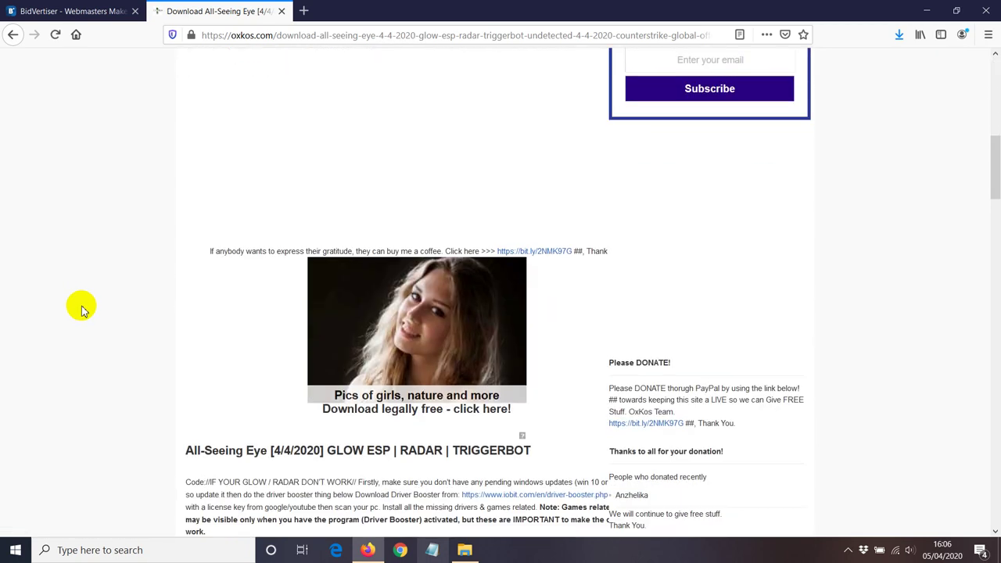
scroll(80, 309, down, 6)
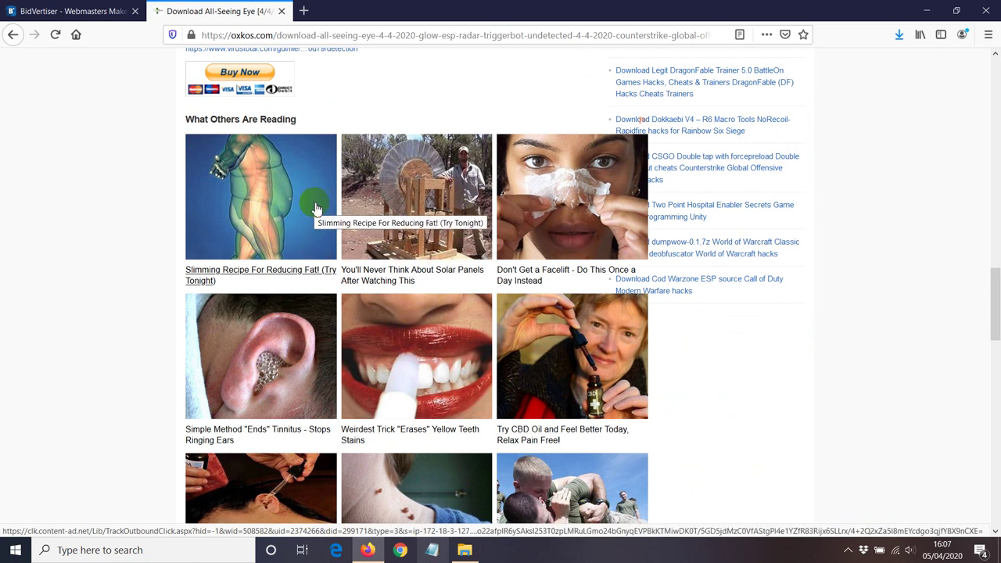
scroll(319, 373, down, 4)
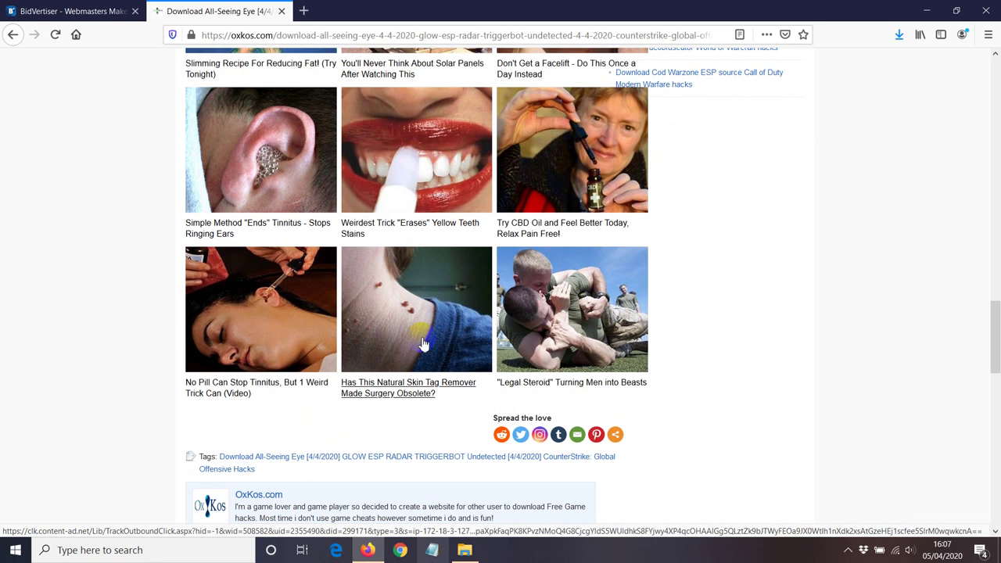
scroll(352, 344, up, 6)
scroll(393, 352, up, 4)
Step: Show the oxkos zone's ad widget options in BidVertiser and examine the banner ad in the open All-Seeing Eye post
click(67, 11)
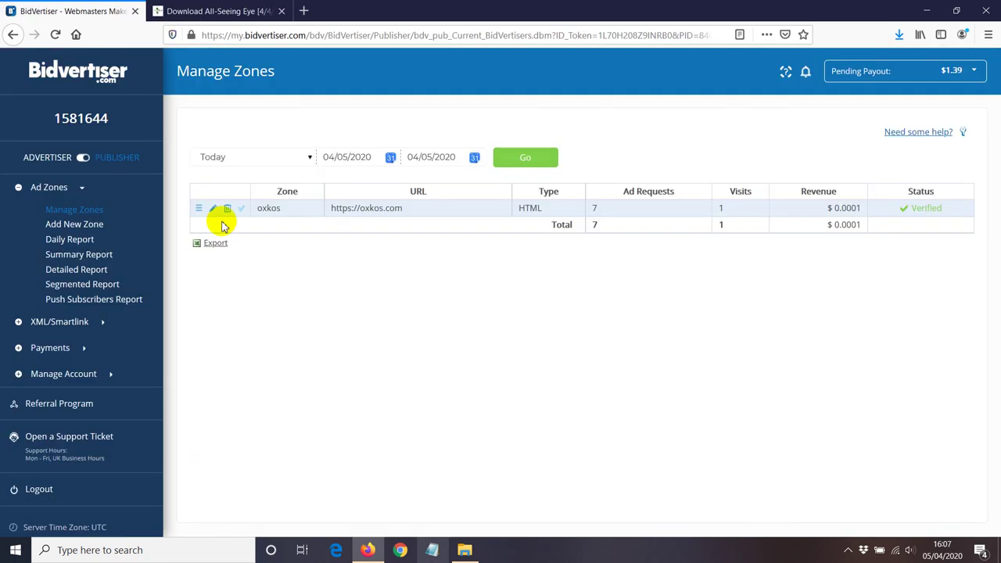
click(201, 213)
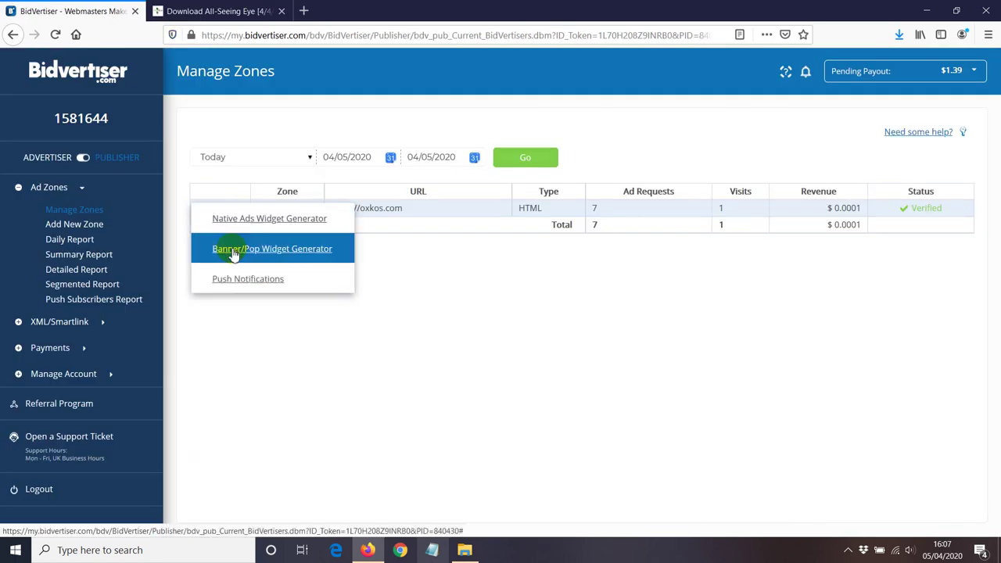
key(ctrl+Tab)
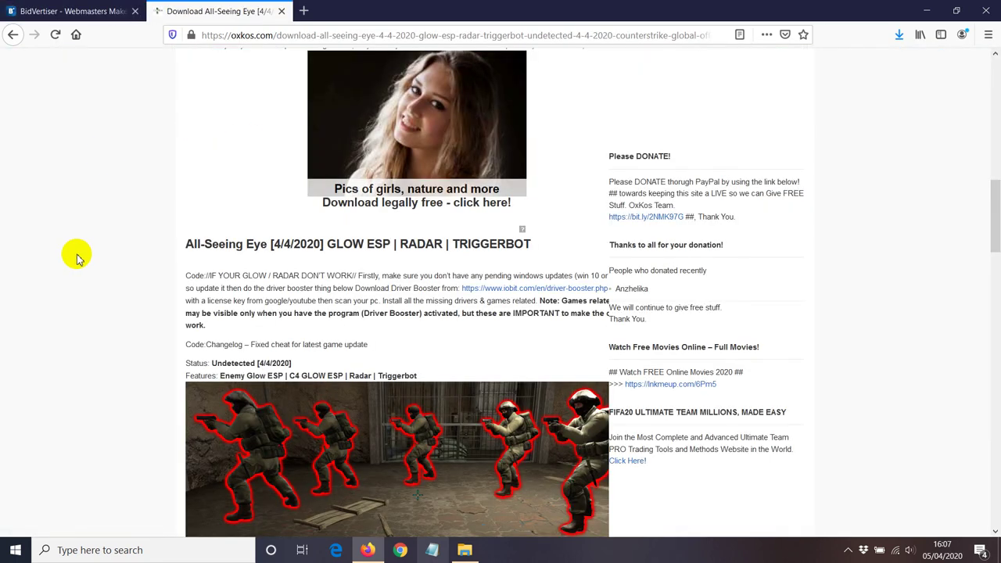
scroll(100, 202, up, 4)
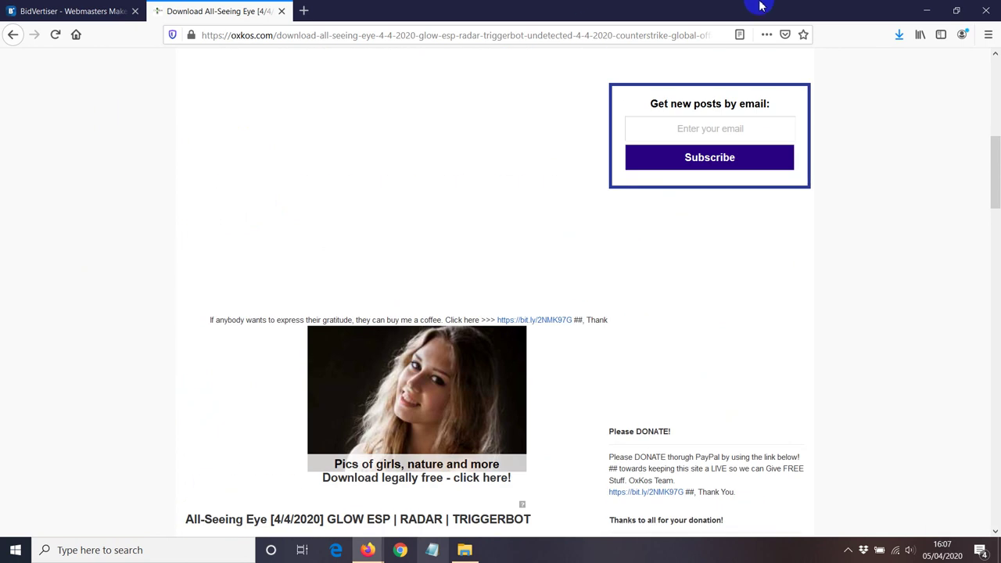
Step: Minimise the browser to reveal the pop-under ad window, close that window, and restore the post page
click(925, 14)
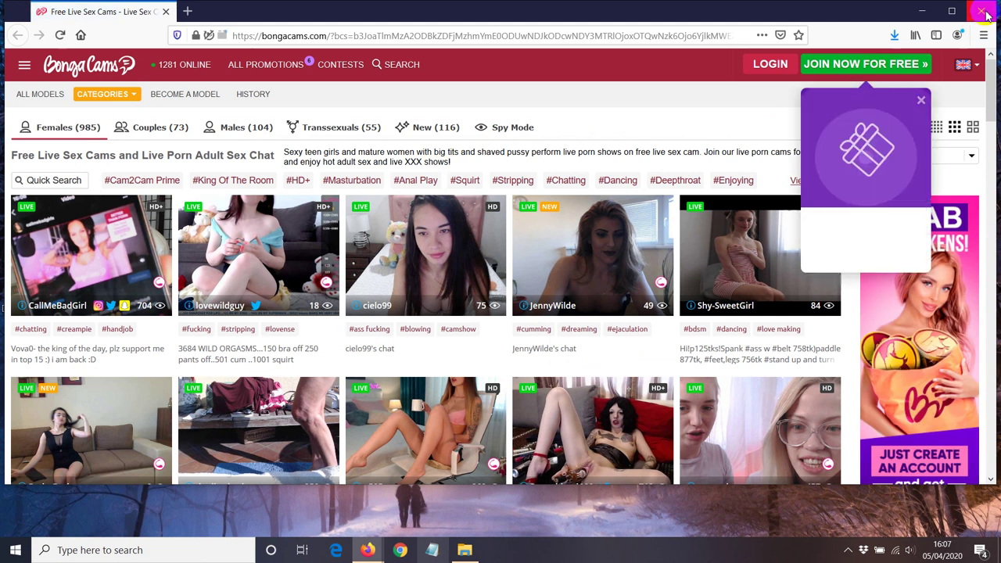
click(983, 12)
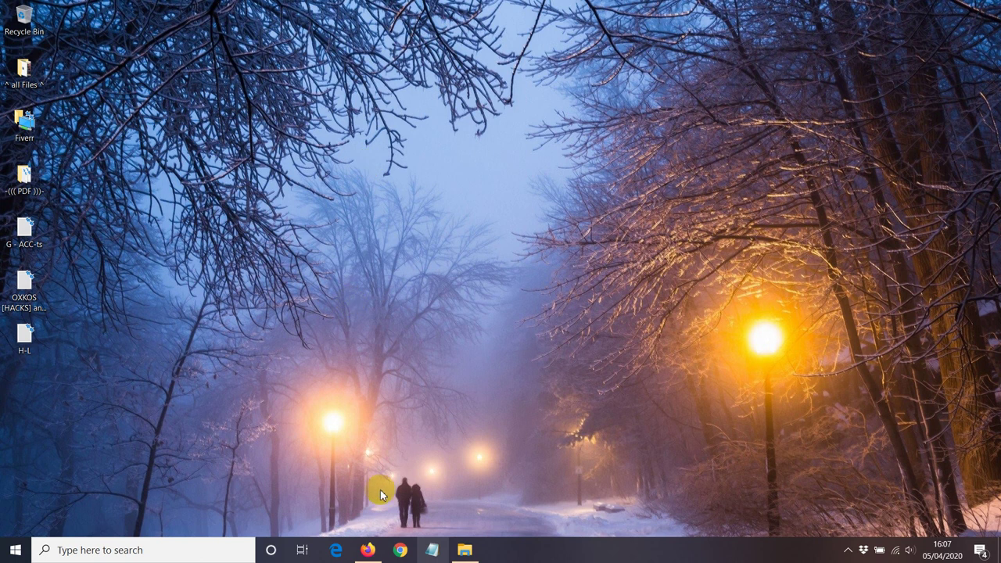
click(367, 552)
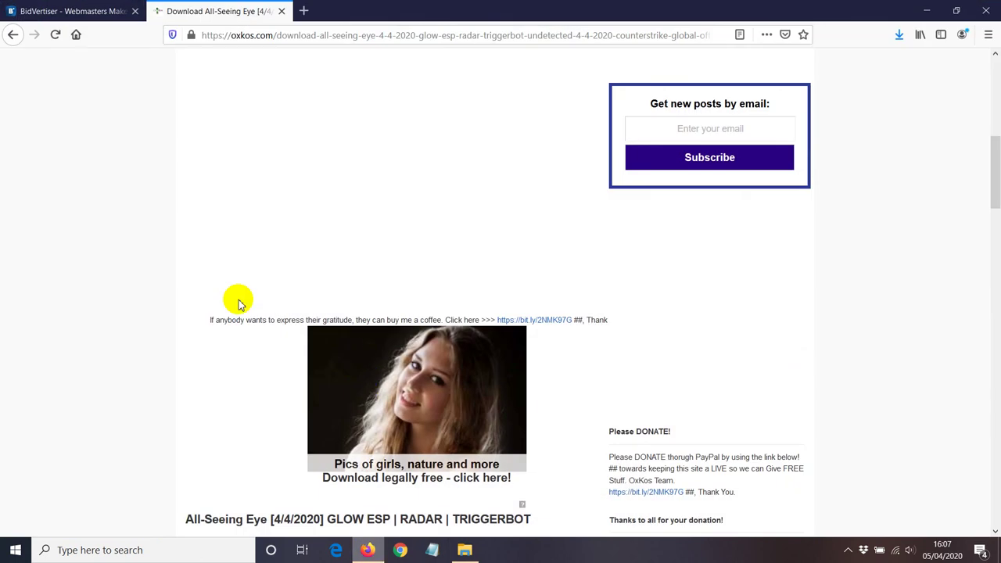
scroll(110, 266, down, 4)
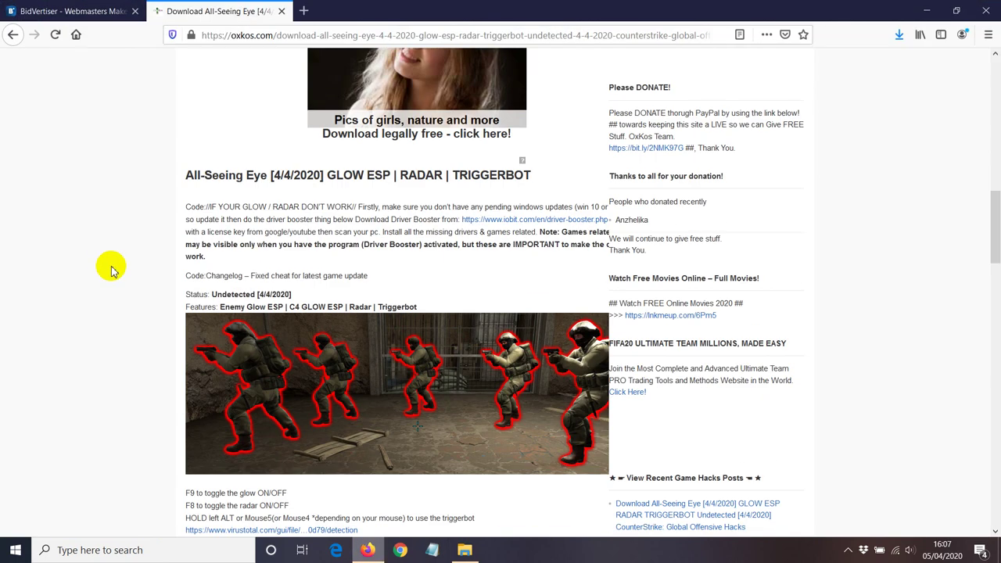
click(926, 11)
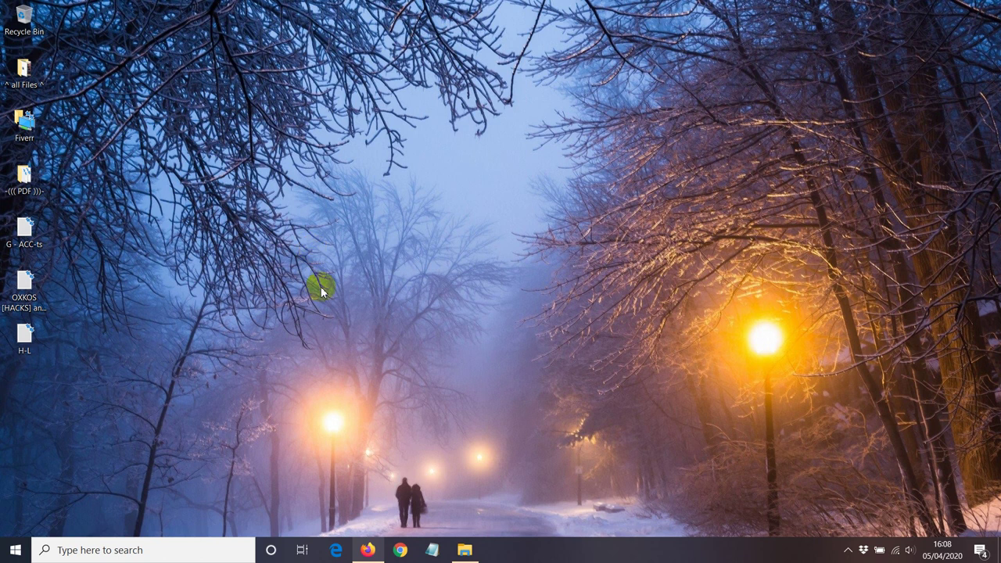
click(366, 547)
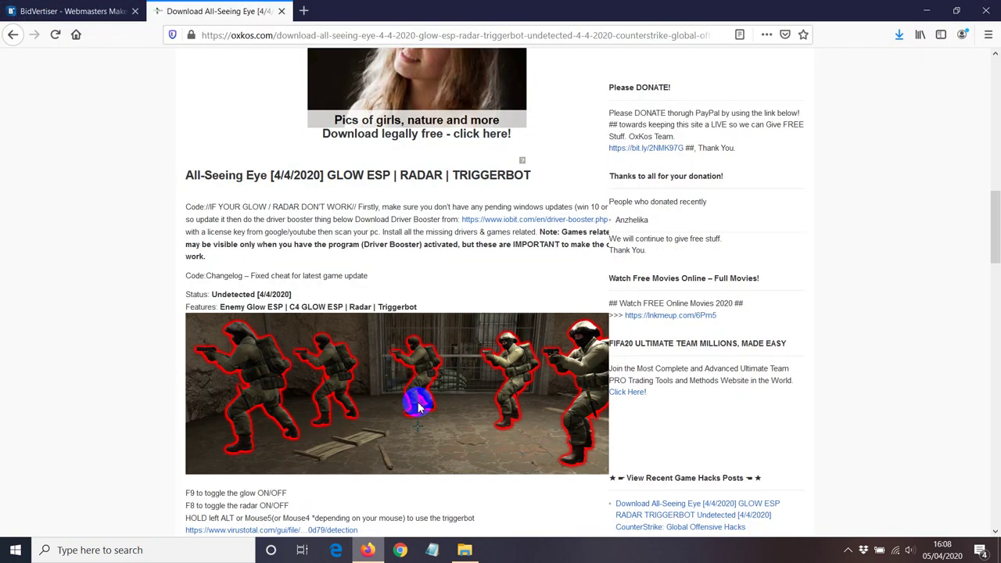
Step: In the BidVertiser tab, filter the zone statistics to the date range 04/05/2014 to 04/05/2020
click(84, 8)
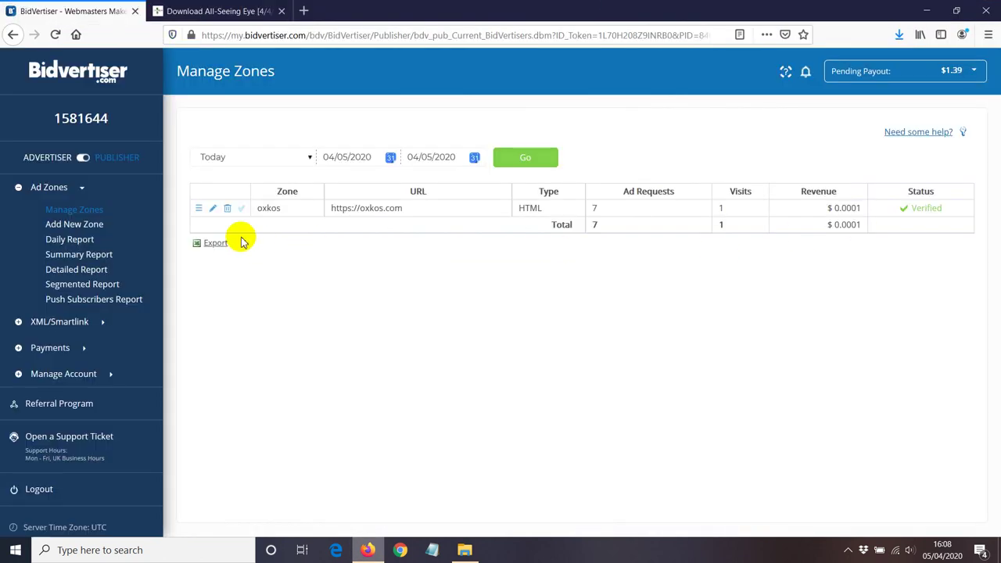
click(338, 156)
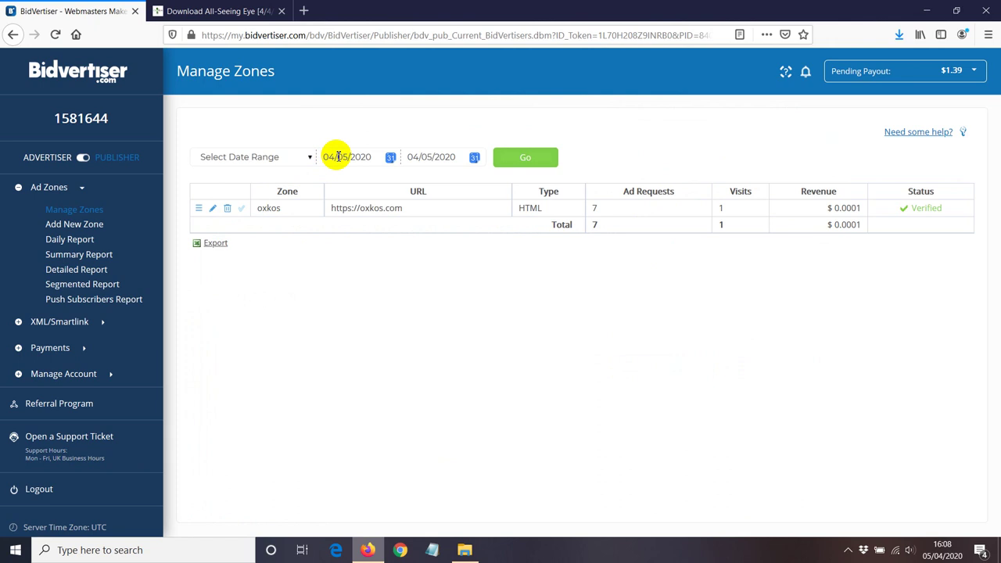
click(390, 157)
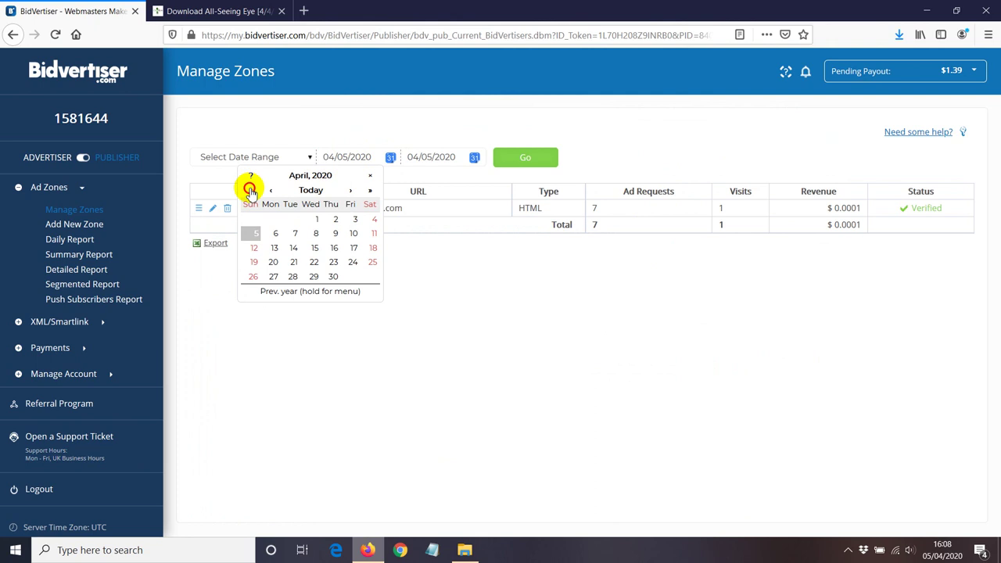
click(250, 190)
click(250, 190)
click(250, 190)
click(249, 190)
click(249, 190)
click(250, 190)
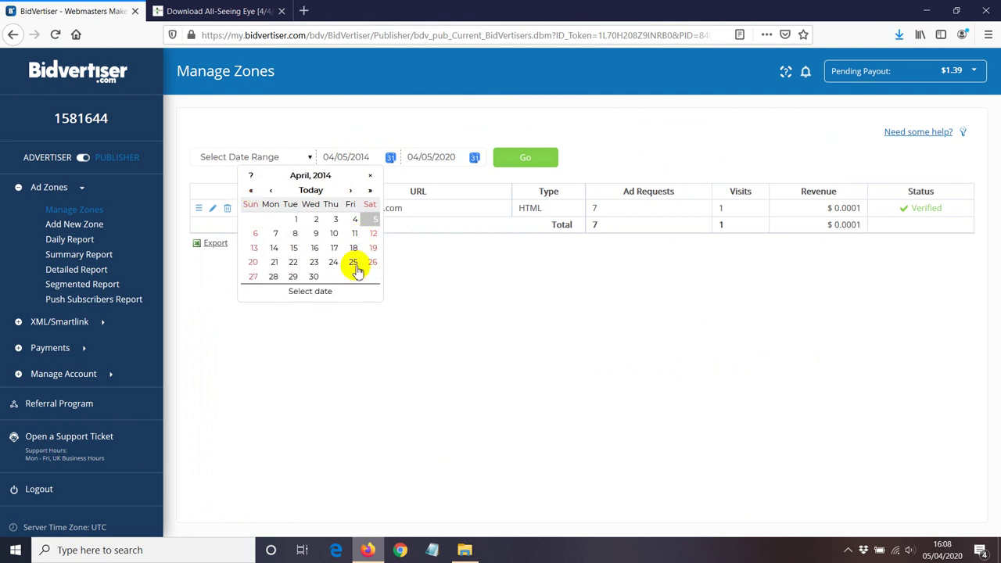
click(526, 158)
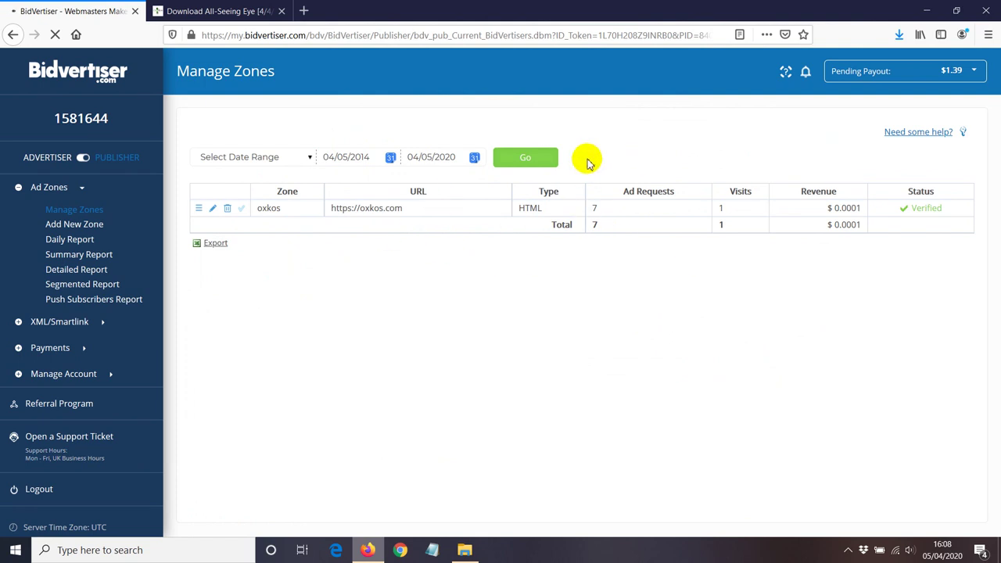
Step: Review the Push Notifications and Banner/Pop Widget Generator options available for the oxkos zone
click(198, 211)
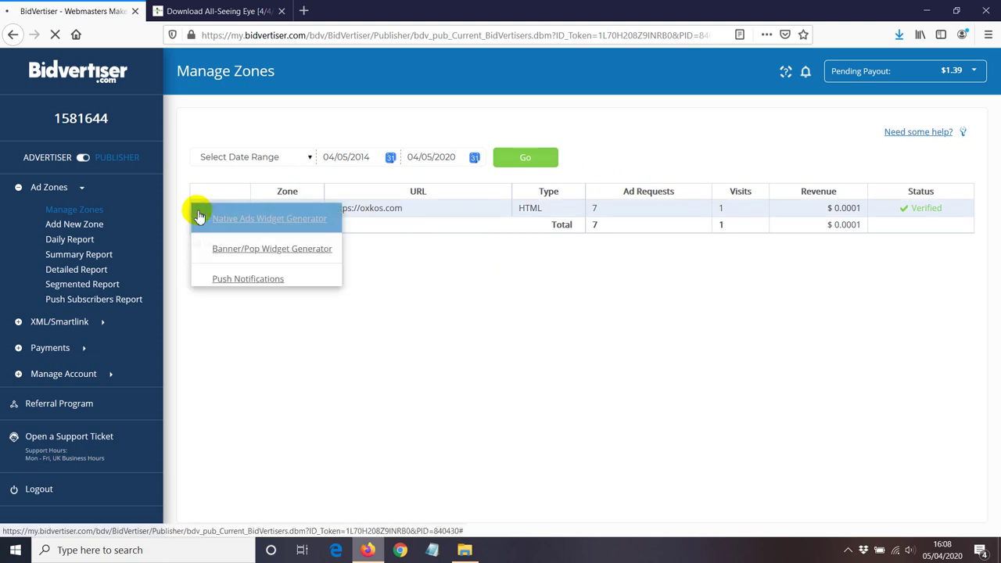
click(239, 283)
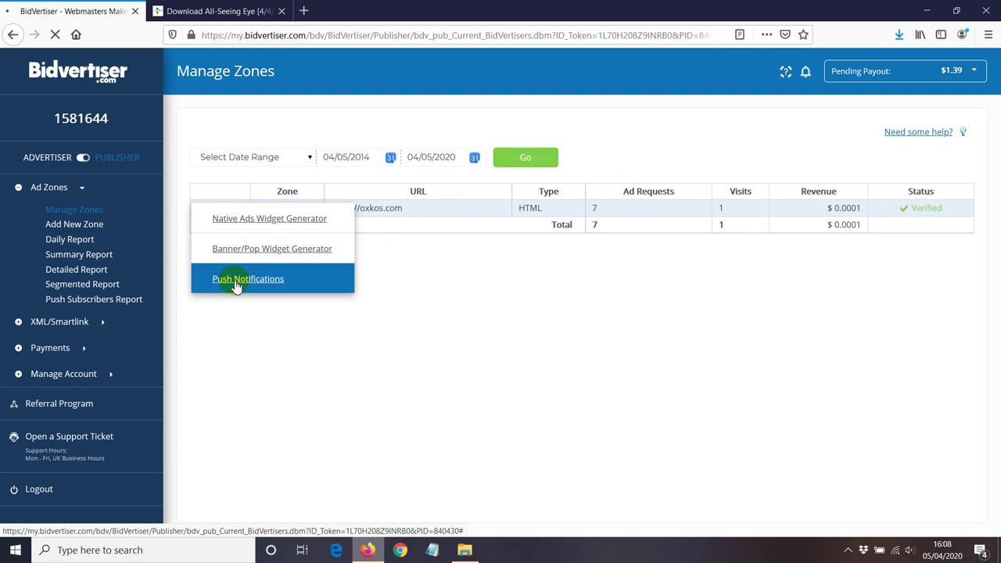
click(188, 74)
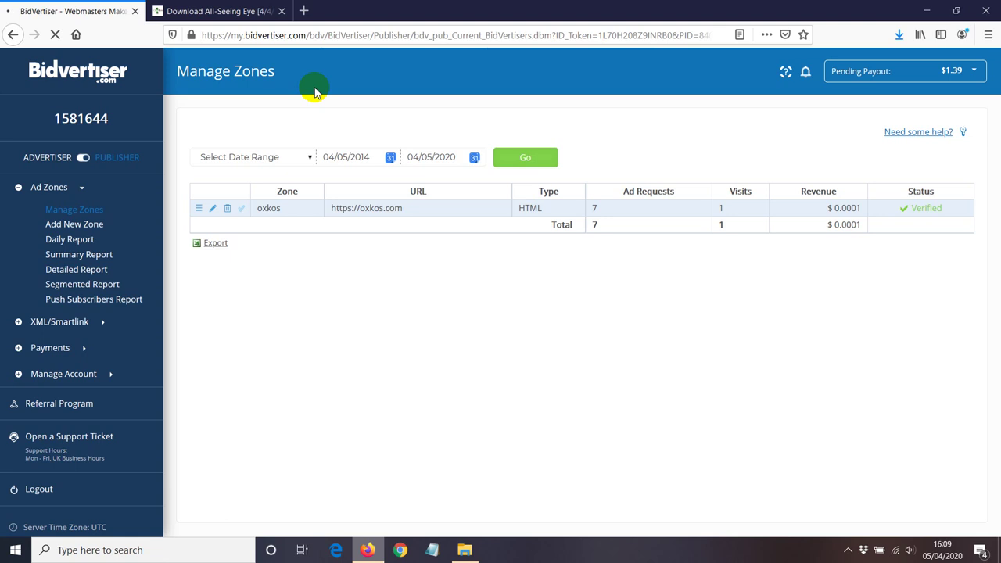
click(198, 207)
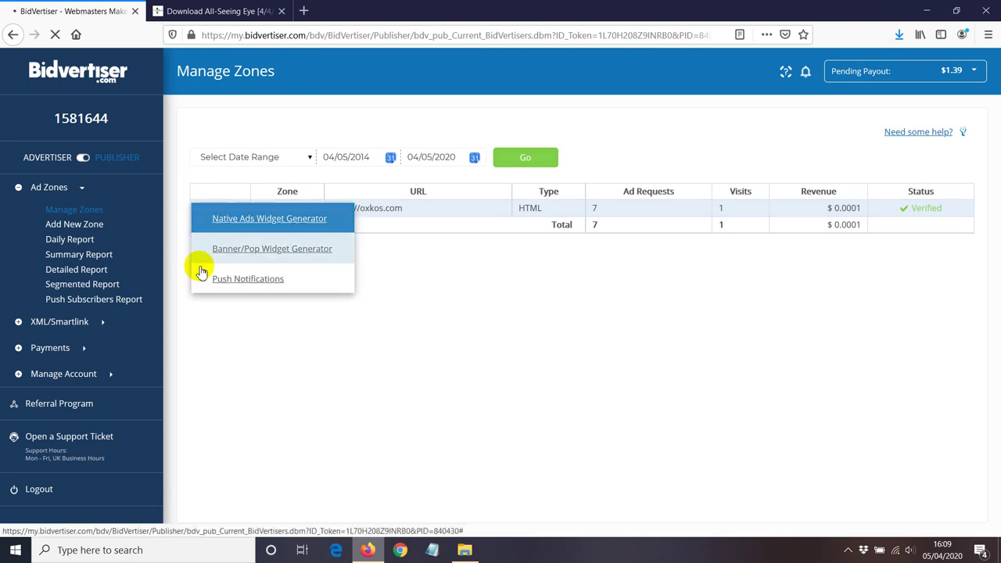
click(245, 251)
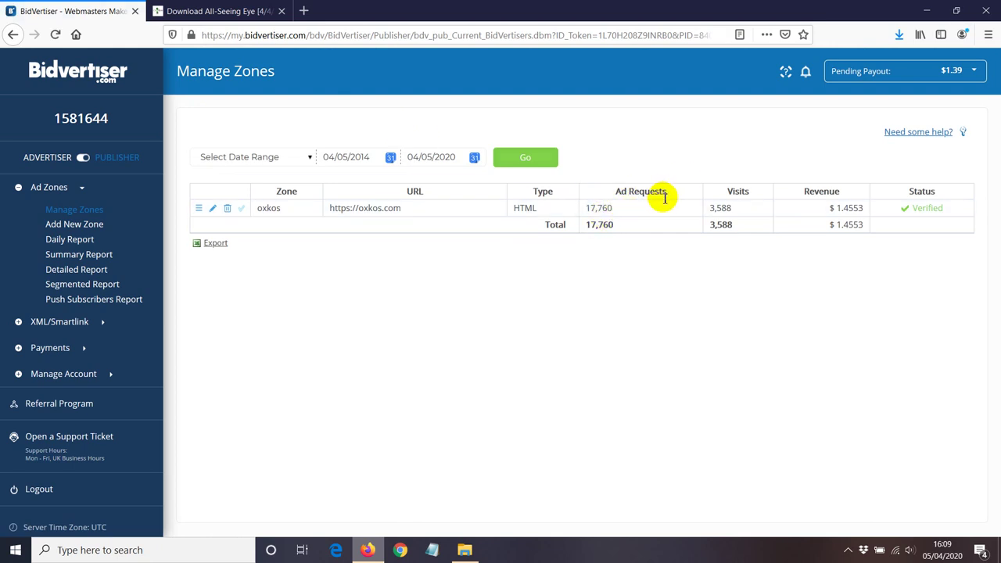
Step: Examine the oxkos zone's ad requests, visits and revenue for the chosen date range
drag(586, 209, 614, 209)
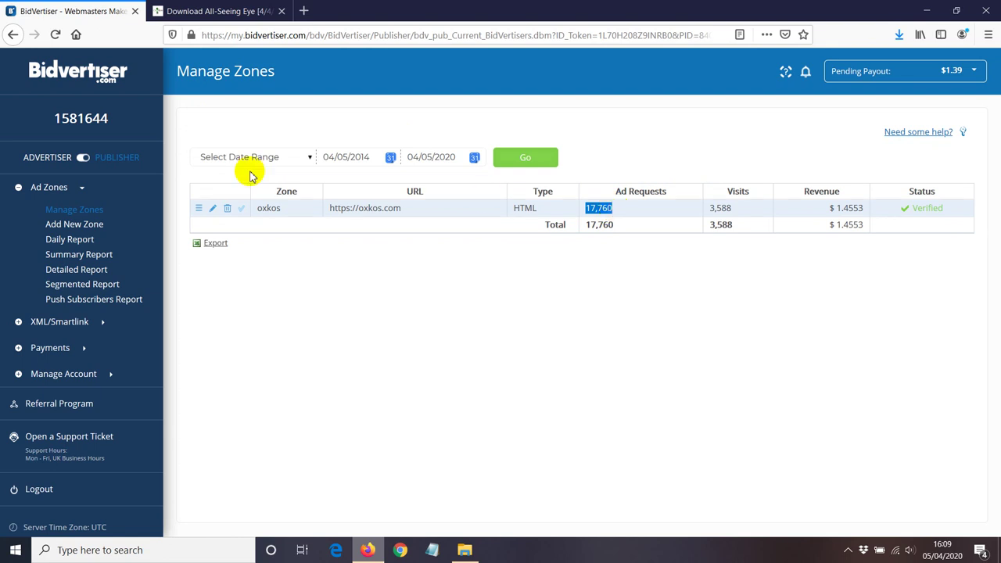
click(227, 10)
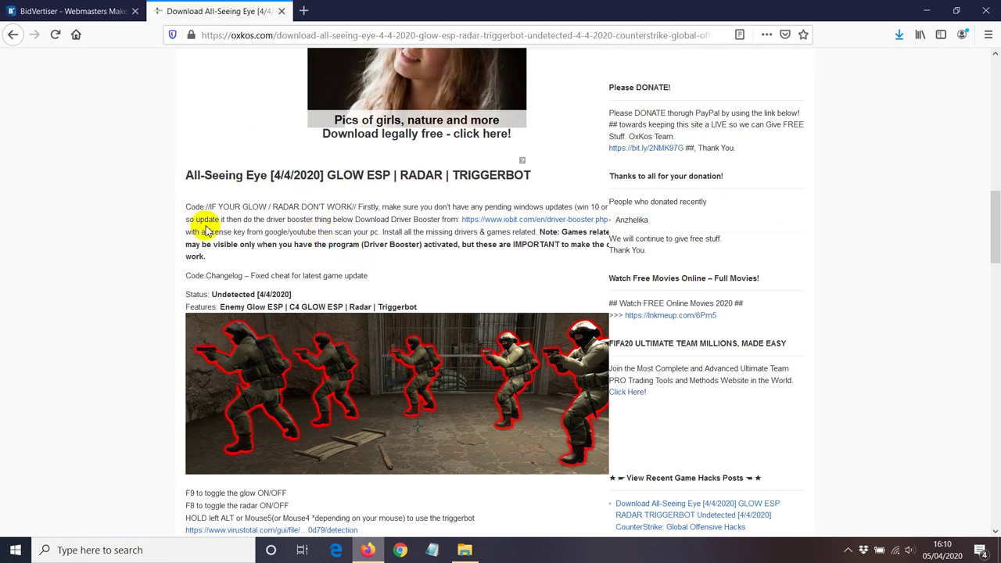
click(70, 11)
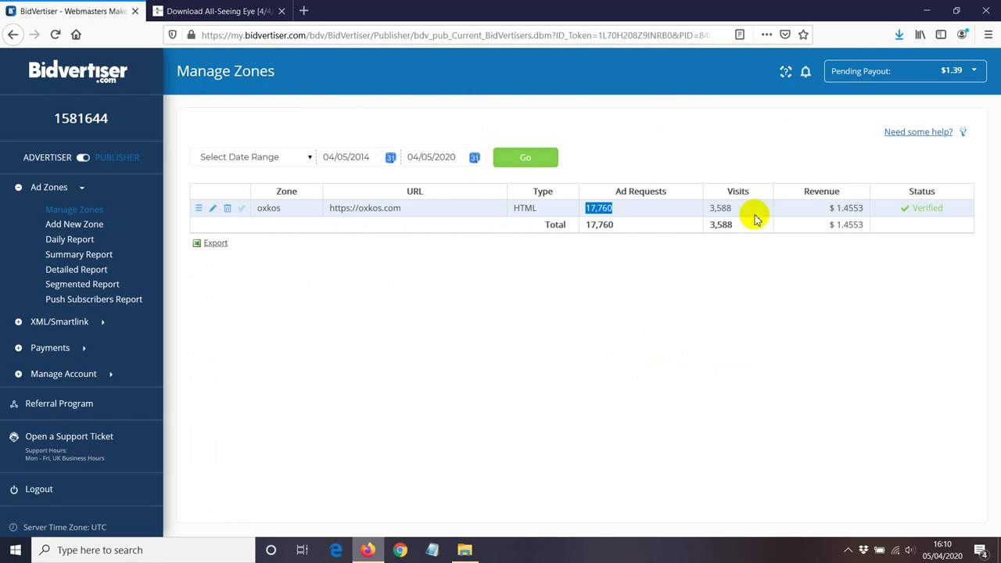
drag(710, 208, 734, 212)
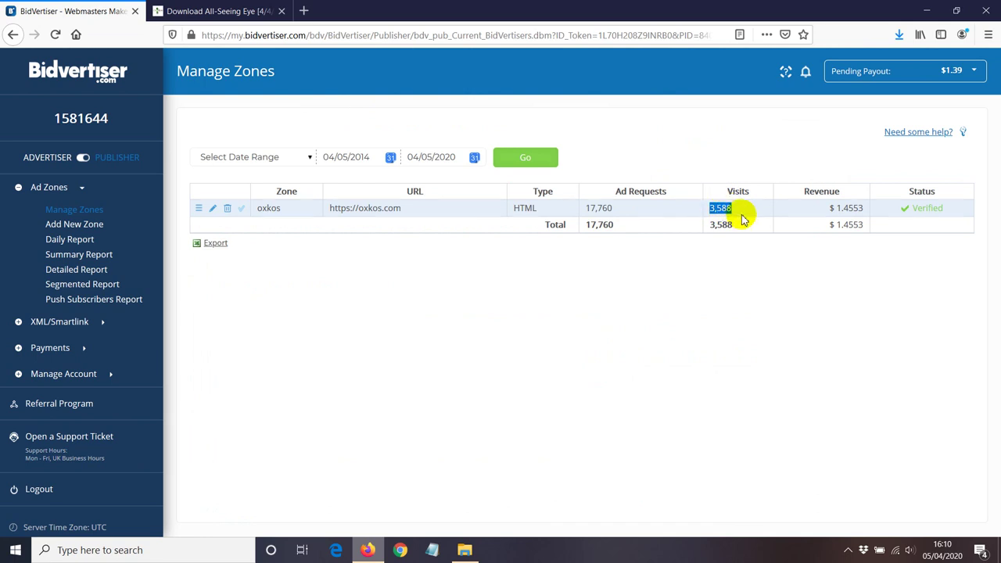
drag(837, 208, 865, 209)
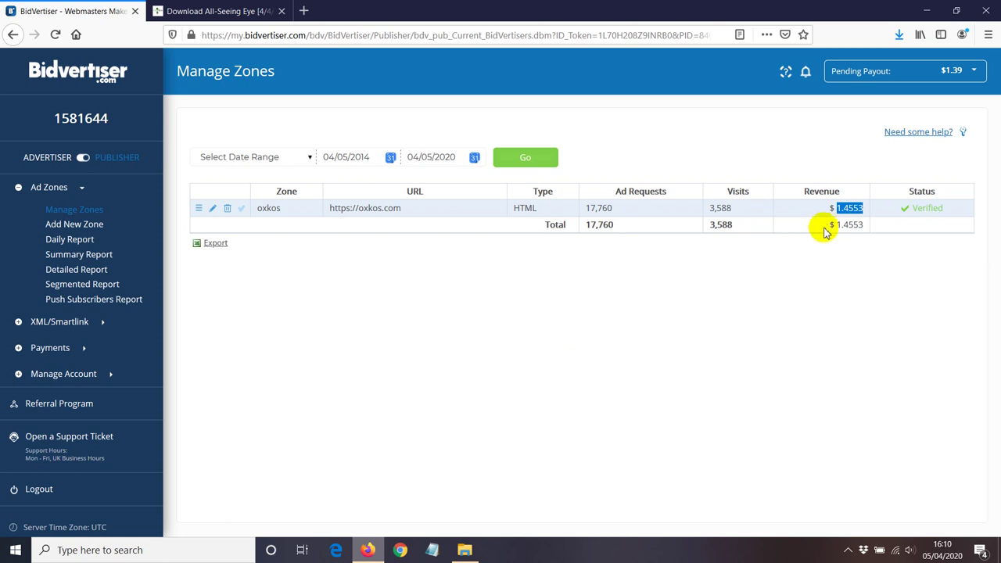
click(835, 208)
drag(841, 209, 863, 208)
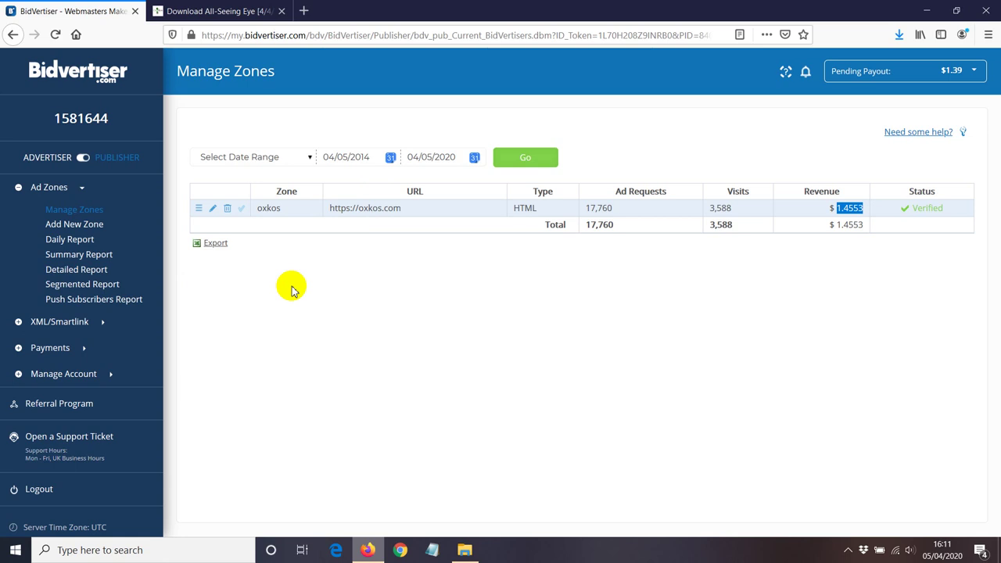
Step: Open the Push Notifications setup of the oxkos zone and save its sw.js file to the Desktop
click(199, 208)
click(229, 287)
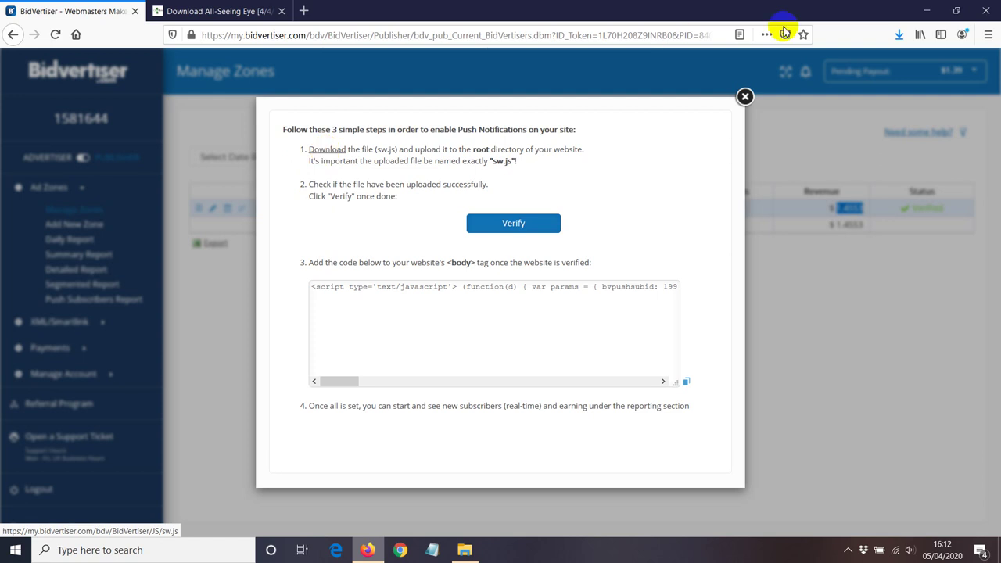
click(927, 10)
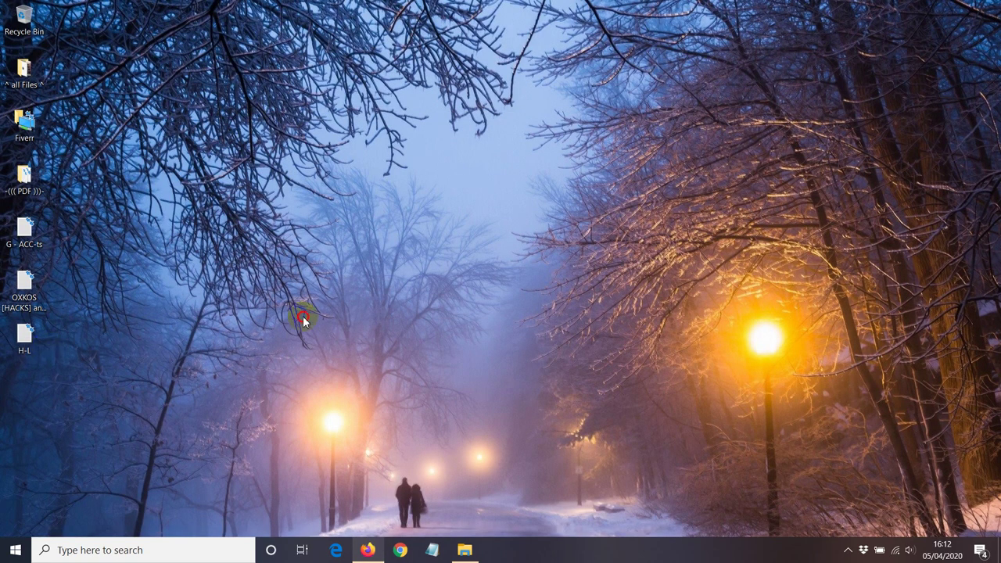
click(367, 550)
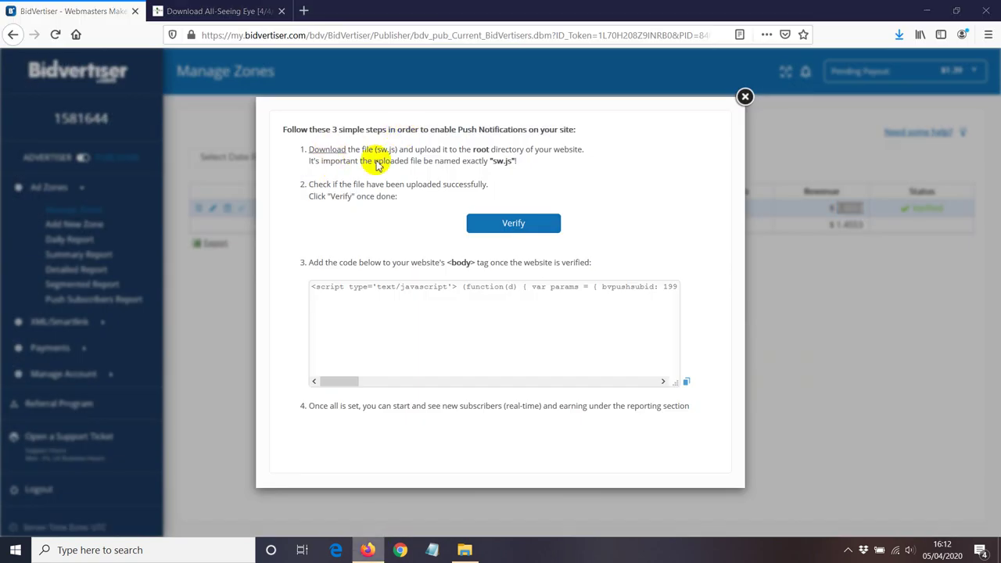
click(327, 150)
click(545, 266)
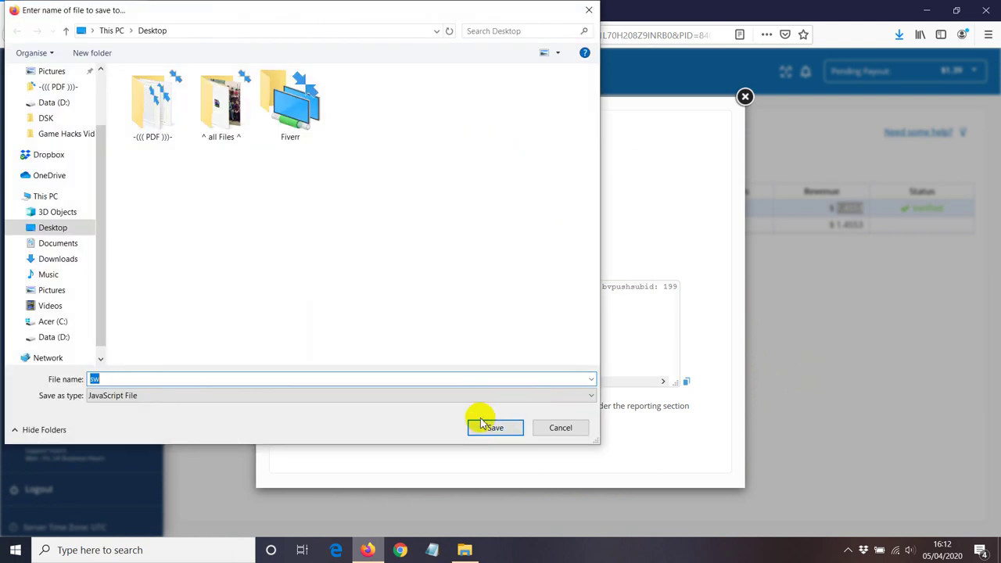
click(483, 423)
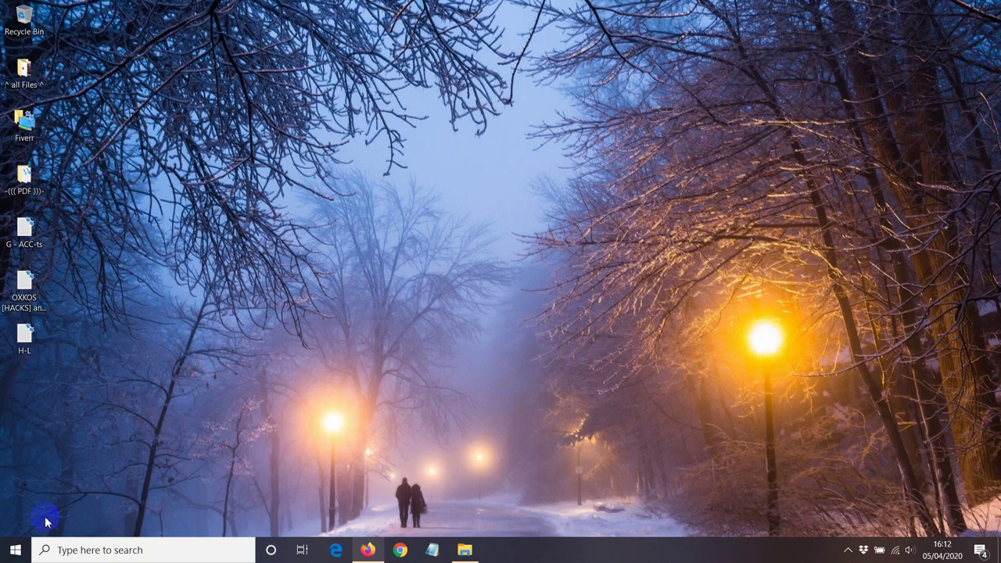
Step: Switch to the FileZilla FTP client by launching it, and dismiss its update notice
click(15, 550)
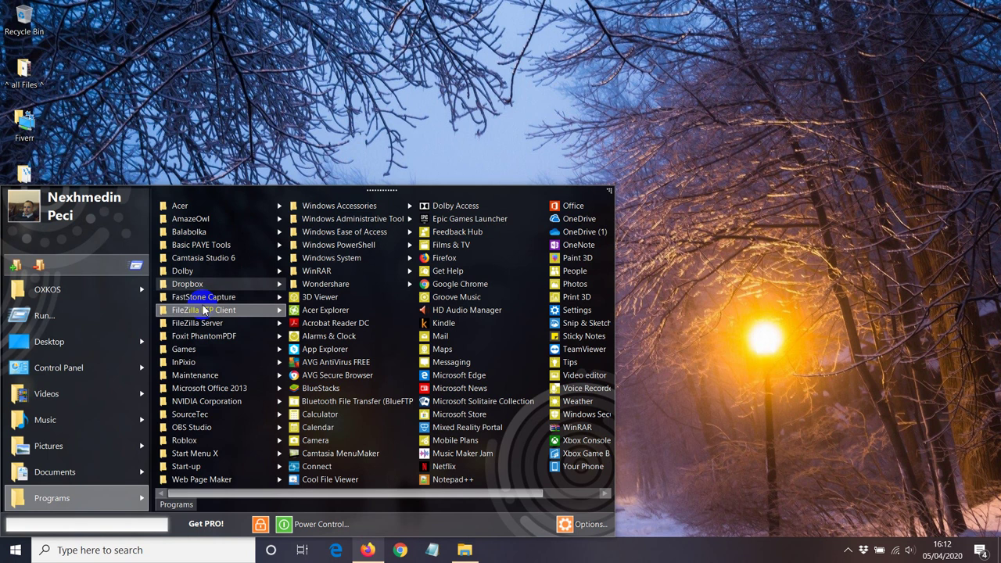
click(433, 260)
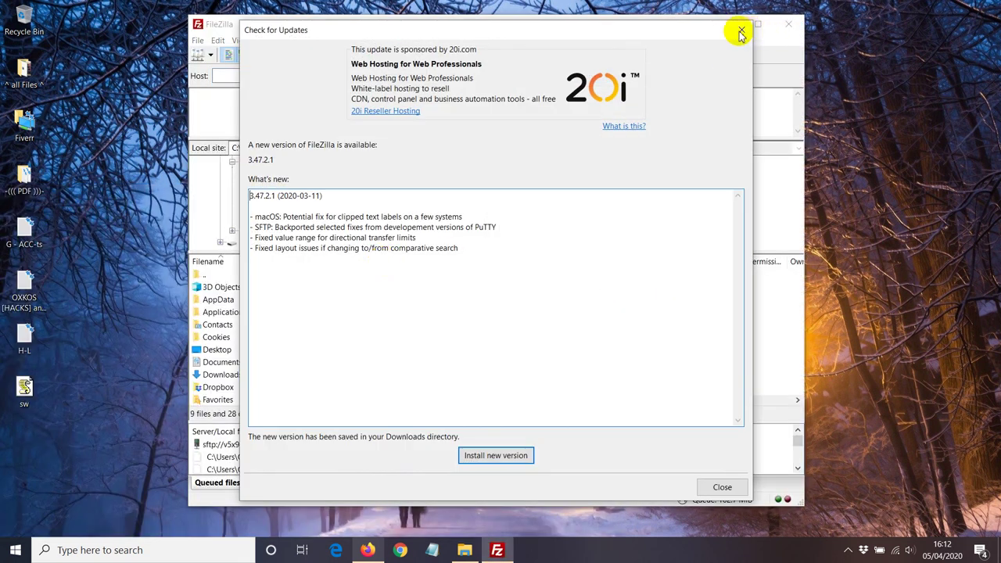
click(741, 28)
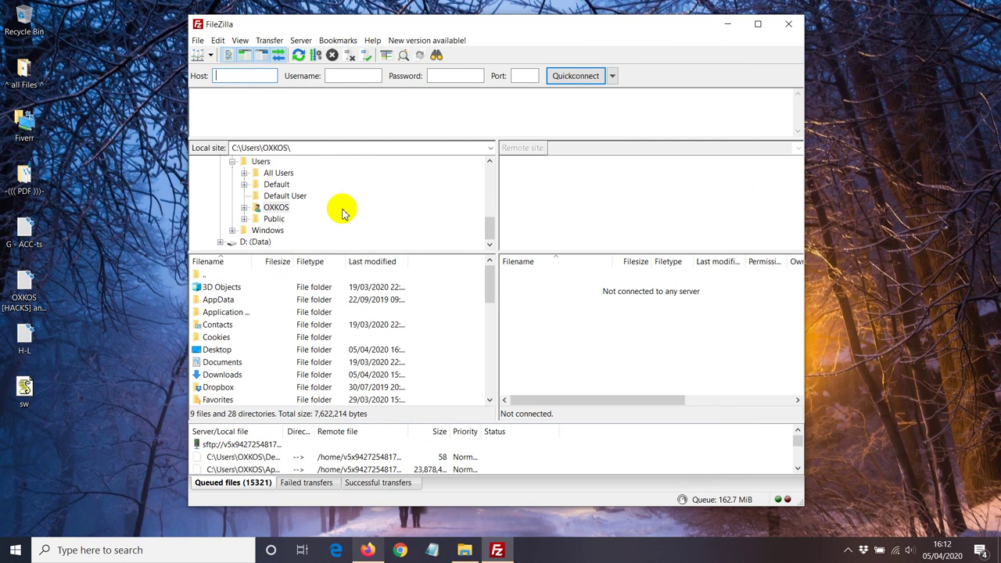
Step: Connect to sftp://oxkos.com by filling in the host, the account username and the account password
click(356, 76)
click(440, 78)
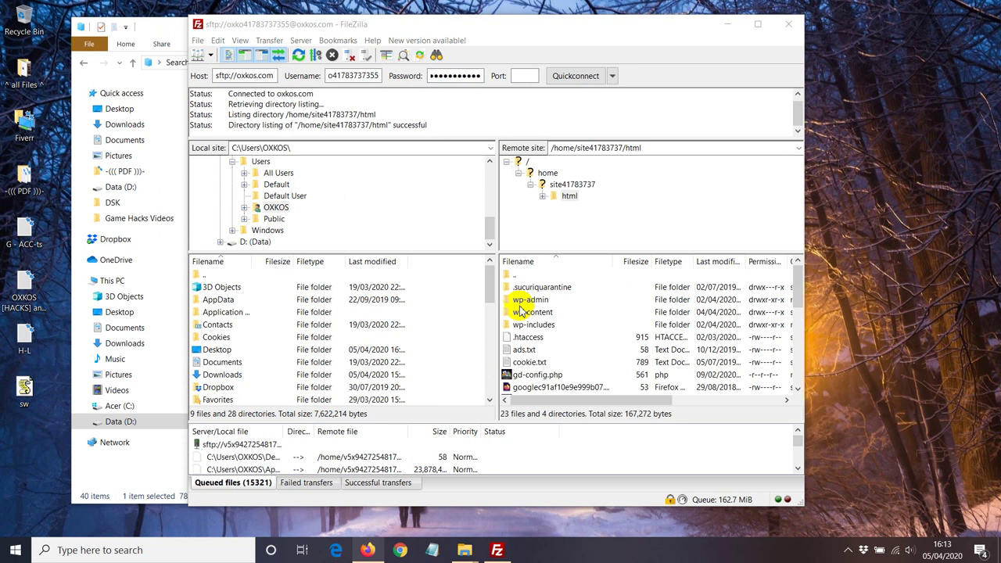
Step: Upload sw.js from the Desktop to the website's html root folder, overwriting the existing copy, and locate it in the remote listing
click(219, 76)
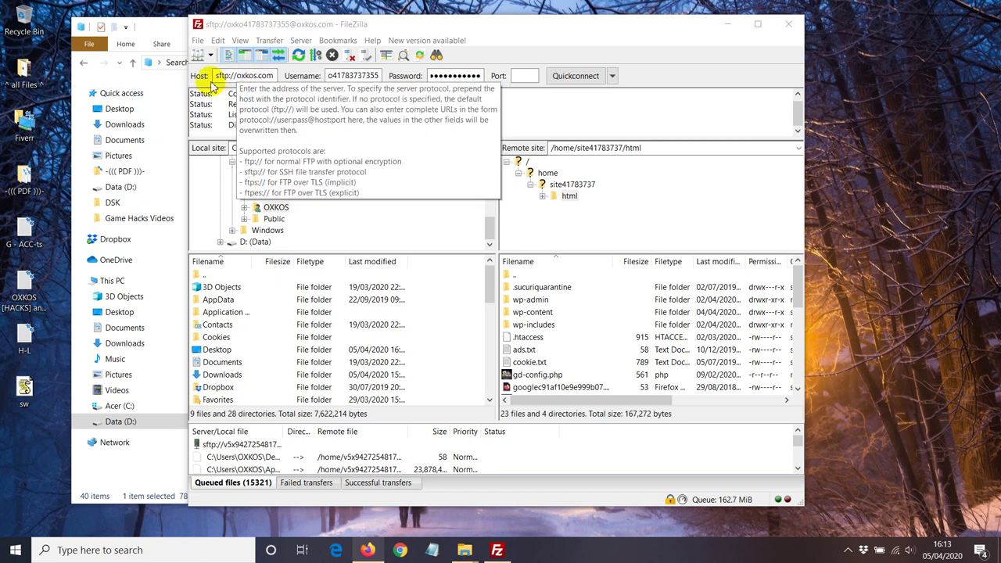
click(532, 80)
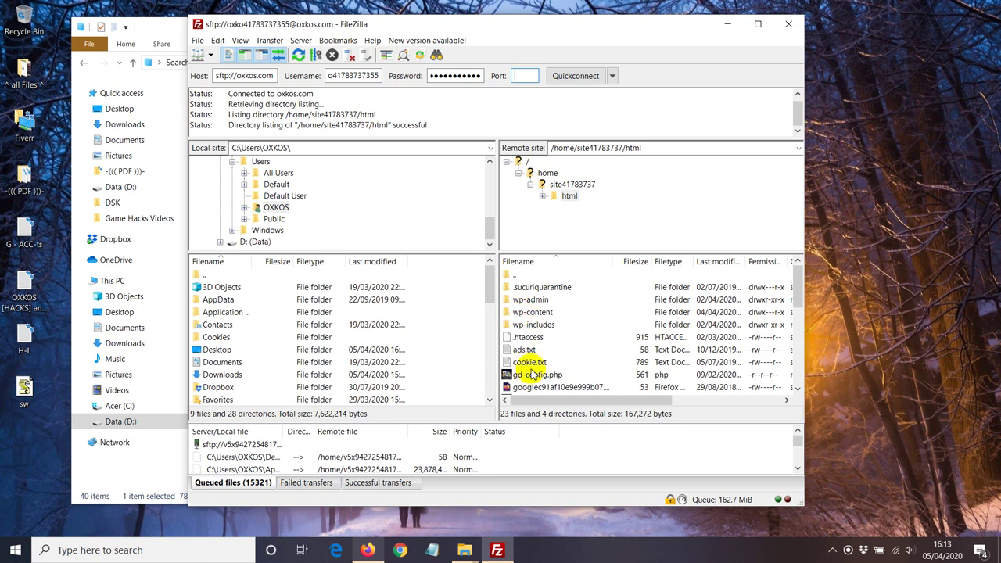
drag(22, 394, 642, 337)
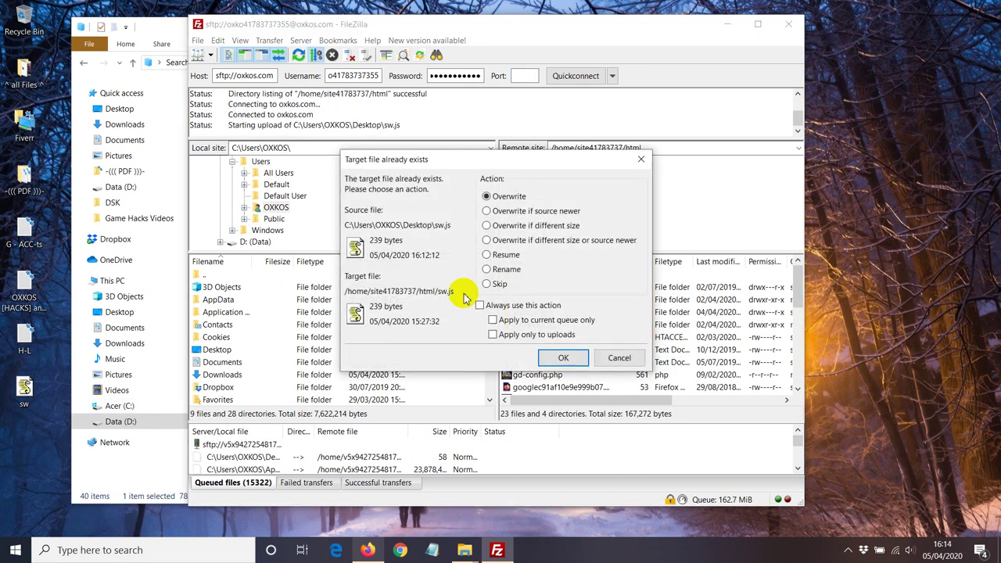
click(480, 305)
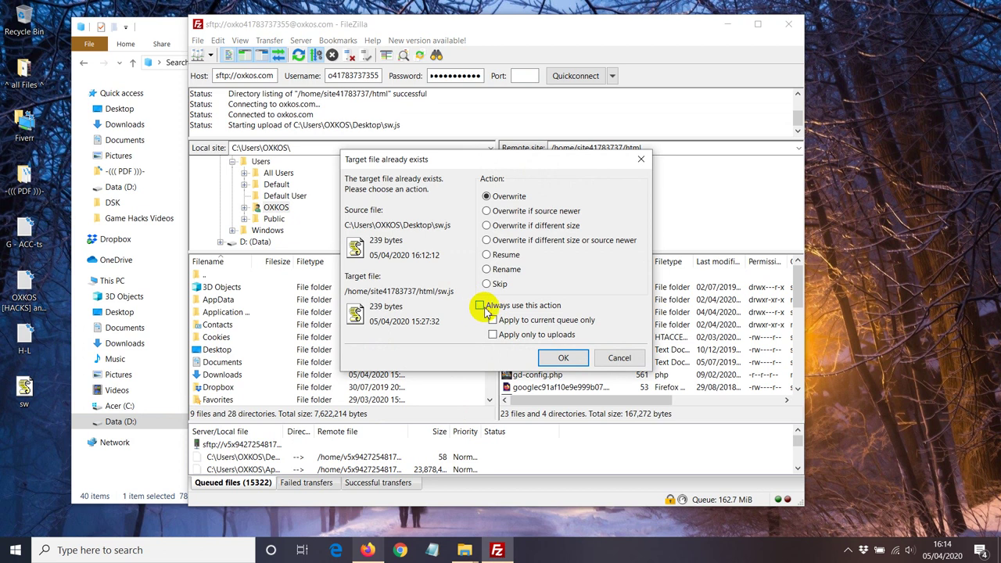
click(563, 358)
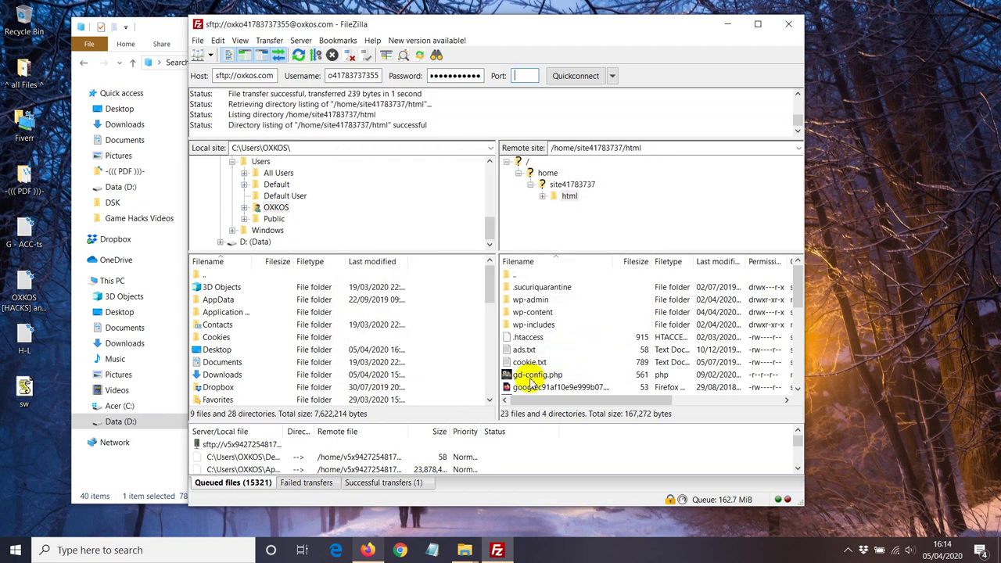
click(539, 375)
scroll(540, 368, down, 3)
click(525, 350)
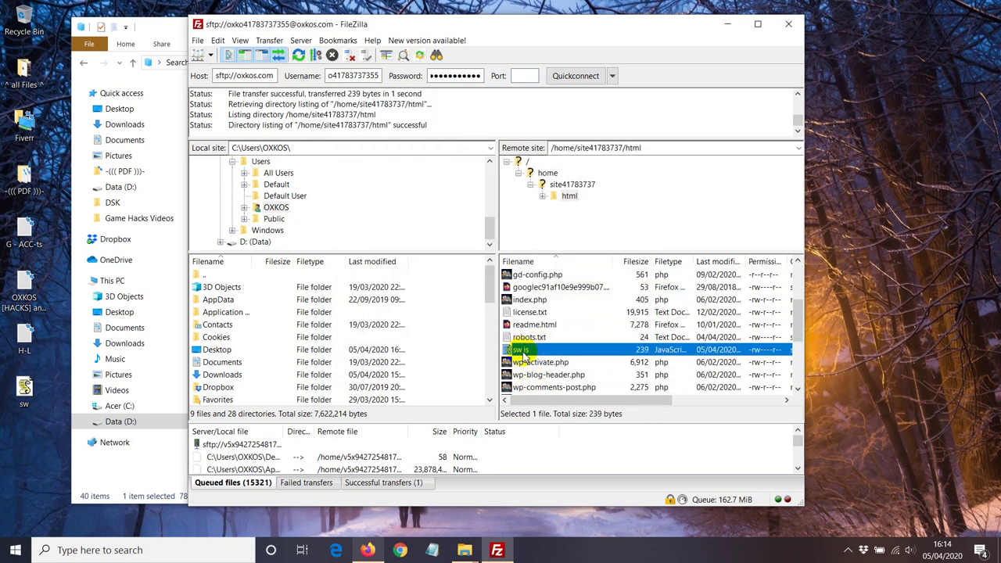
click(28, 400)
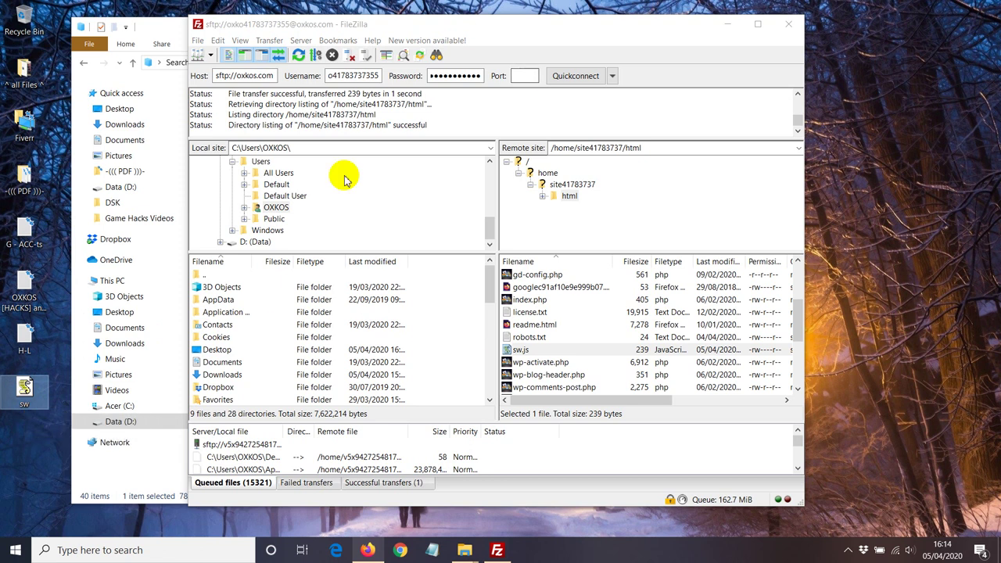
Step: Disconnect from the FTP server, clear away the FileZilla and File Explorer windows, and switch back to BidVertiser in Firefox
click(301, 40)
click(323, 83)
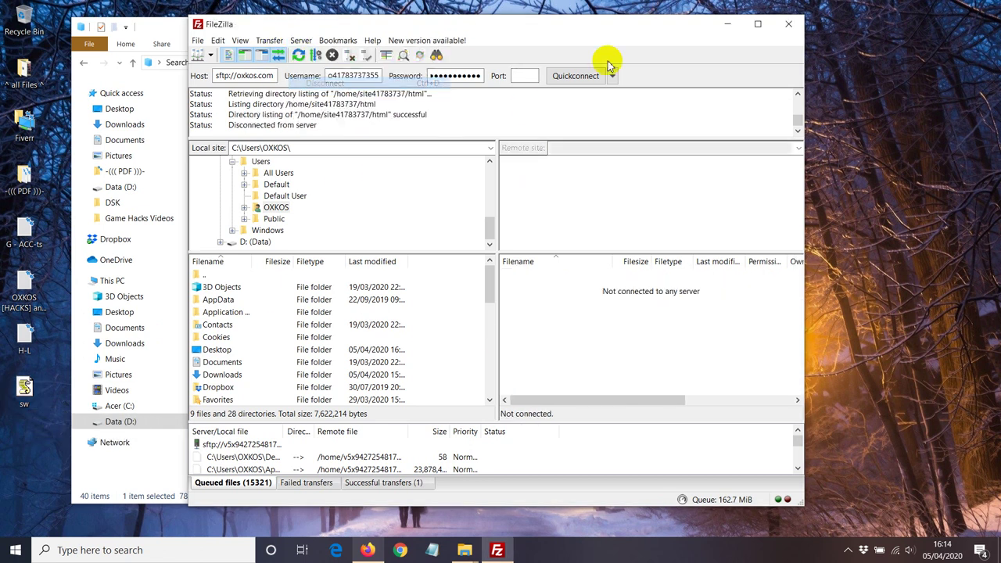
click(728, 25)
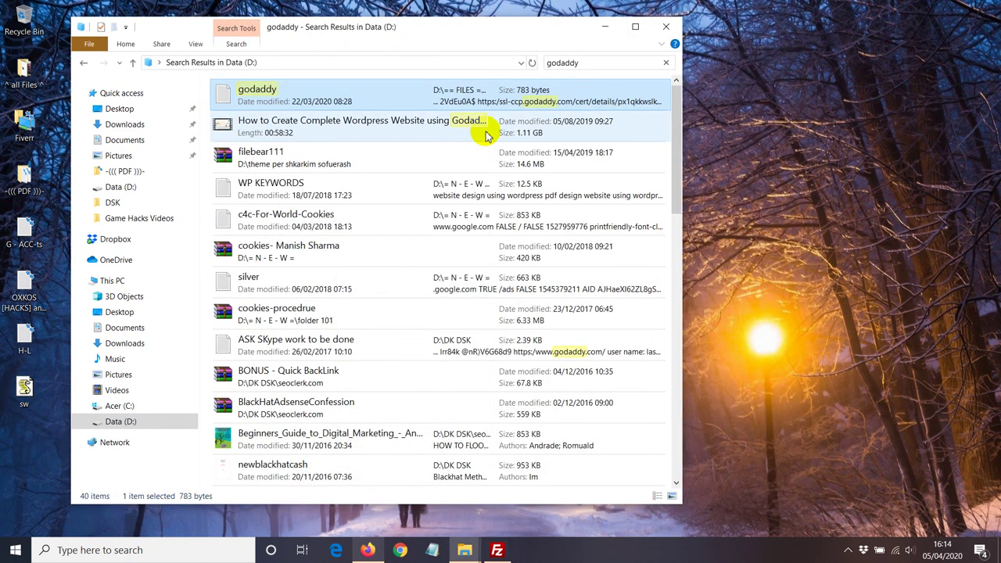
click(666, 26)
click(370, 551)
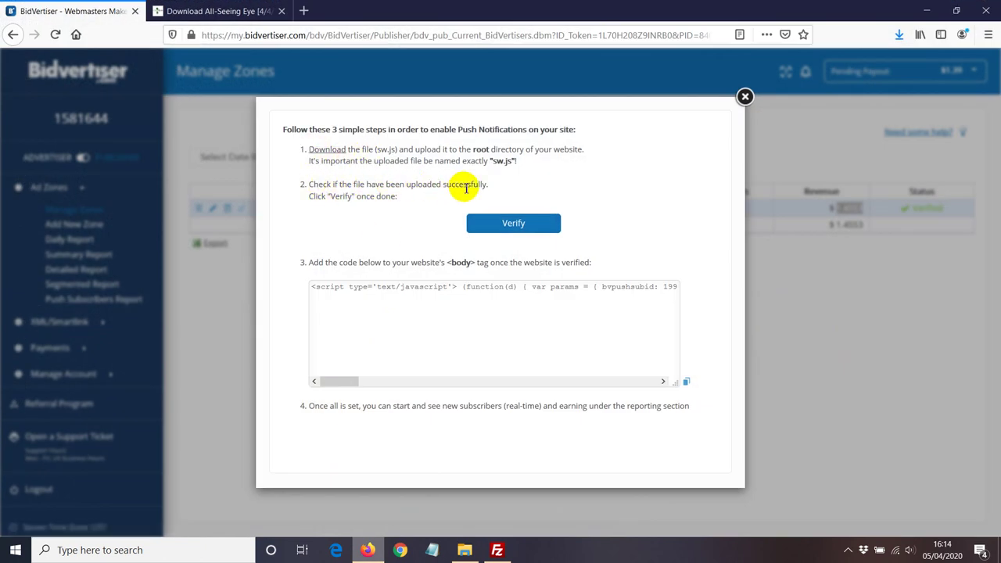
Step: Verify the uploaded sw.js file in the Push Notifications setup and copy the entire body-tag script
click(510, 226)
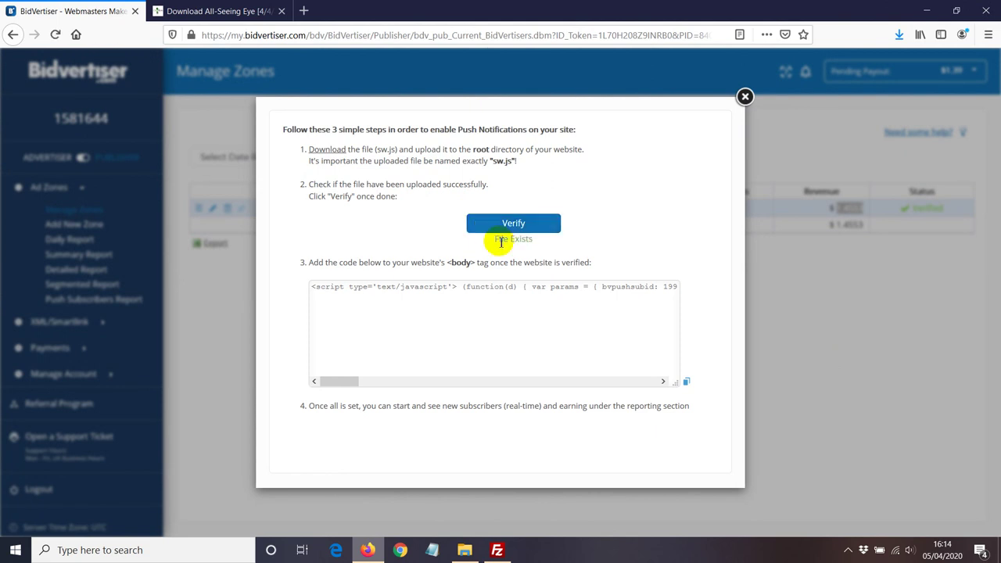
drag(534, 241, 501, 240)
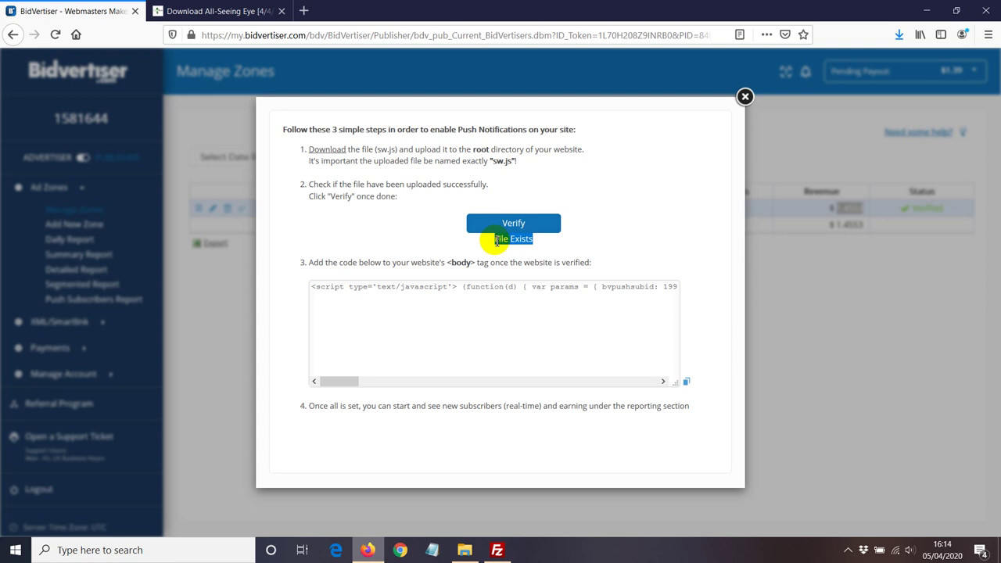
drag(313, 290, 603, 284)
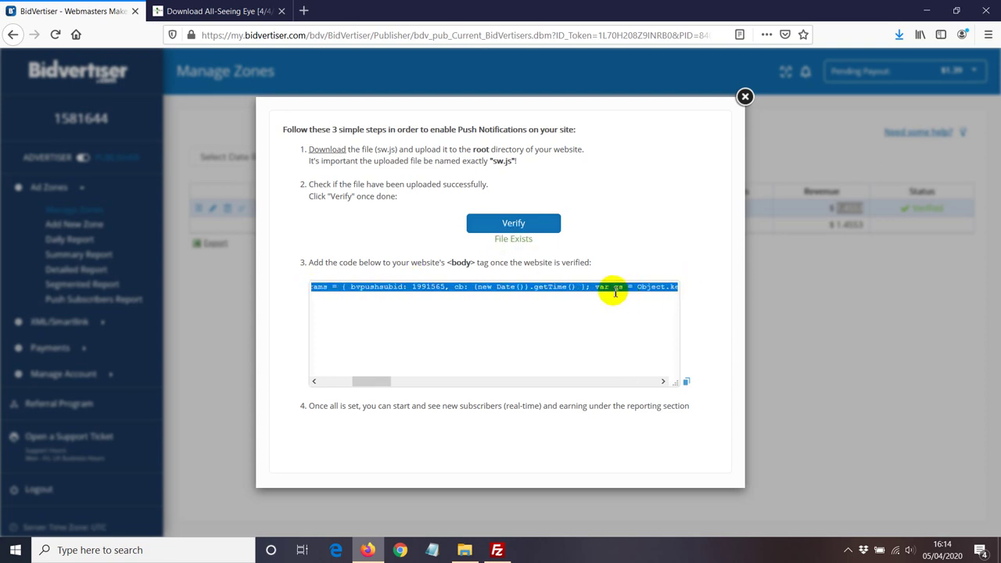
right_click(607, 288)
click(628, 365)
right_click(520, 295)
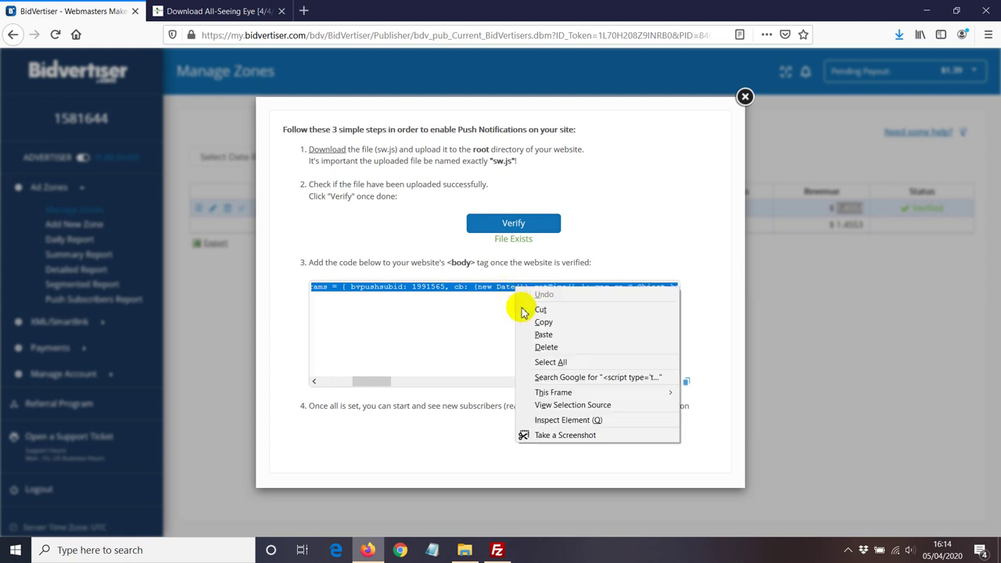
click(528, 320)
Step: Open the Freshlife theme's Theme Header (header.php) in the Theme Editor of the OxKos WordPress dashboard
click(188, 11)
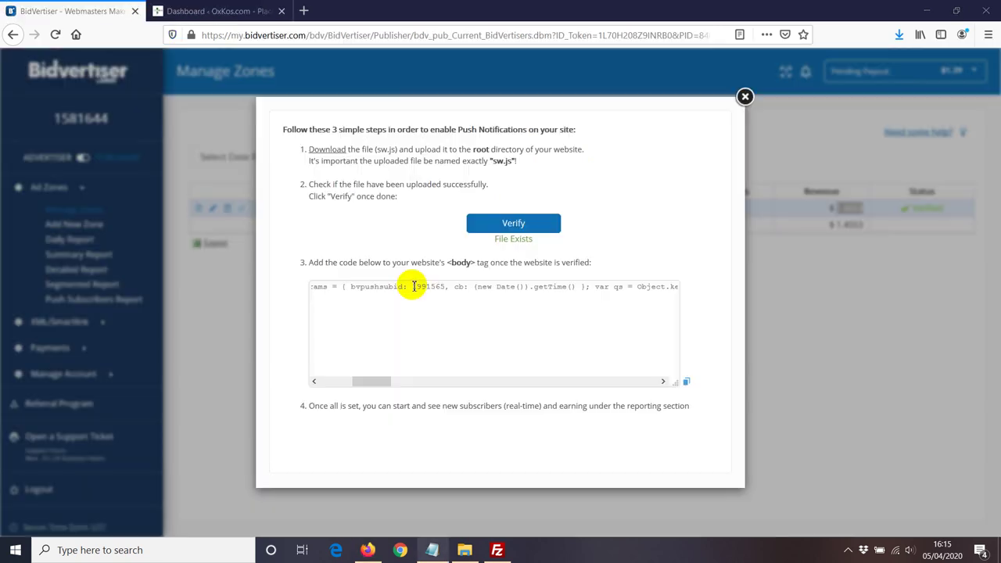
click(215, 12)
click(70, 11)
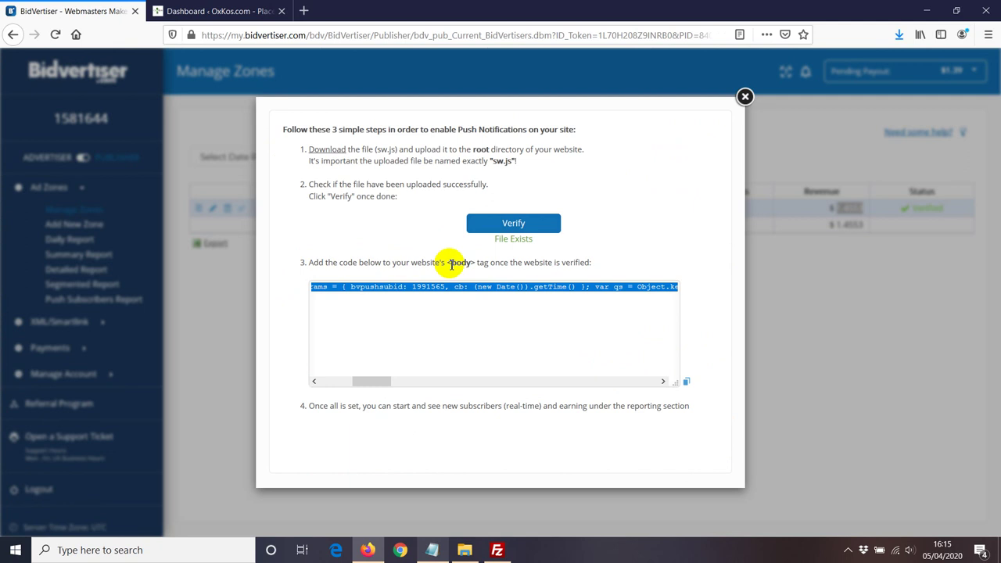
drag(448, 263, 478, 262)
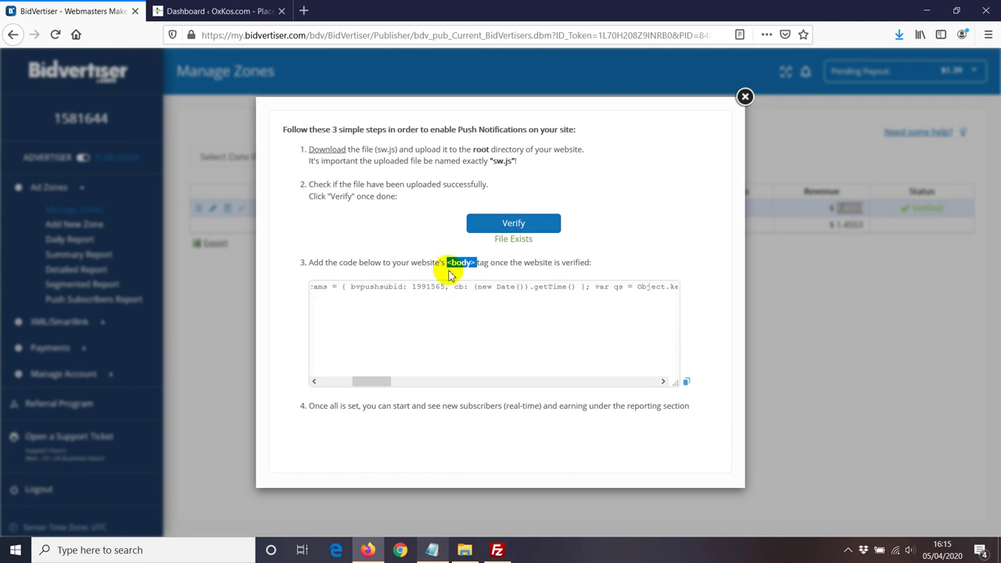
click(210, 11)
mouse_move(67, 349)
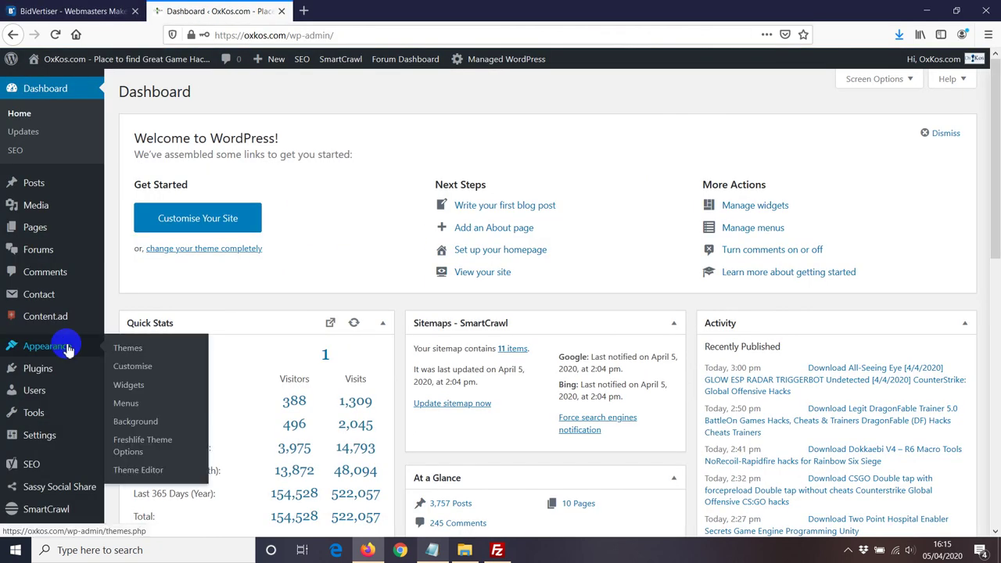
click(125, 469)
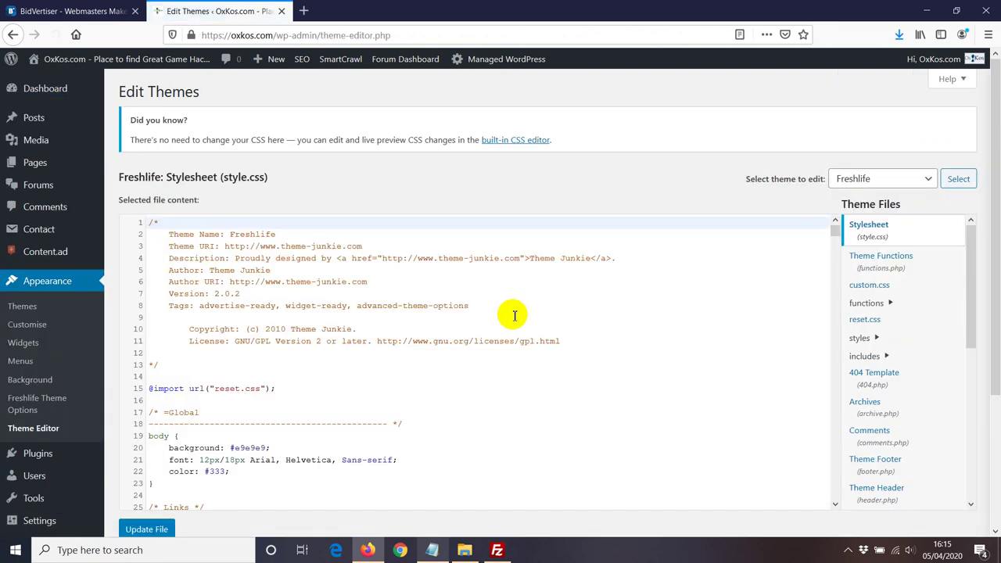
scroll(861, 395, down, 2)
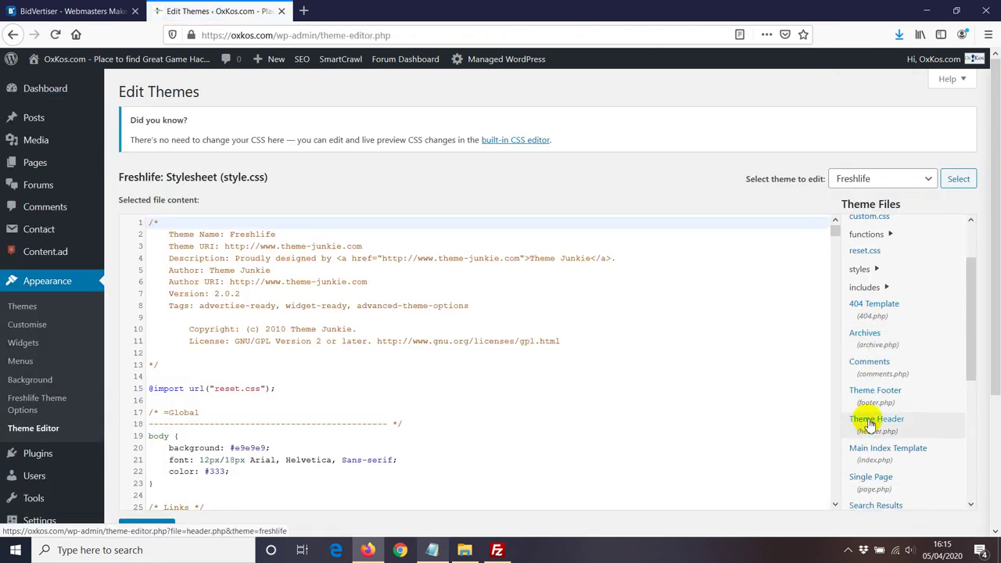
click(870, 429)
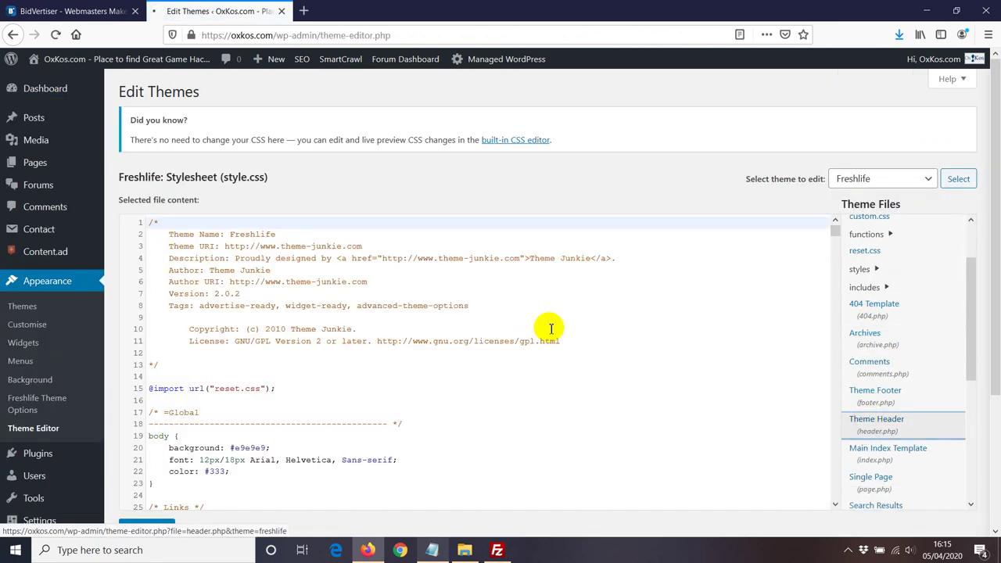
Step: Search header.php for the <body> tag named in BidVertiser's instructions and go to its line
click(55, 11)
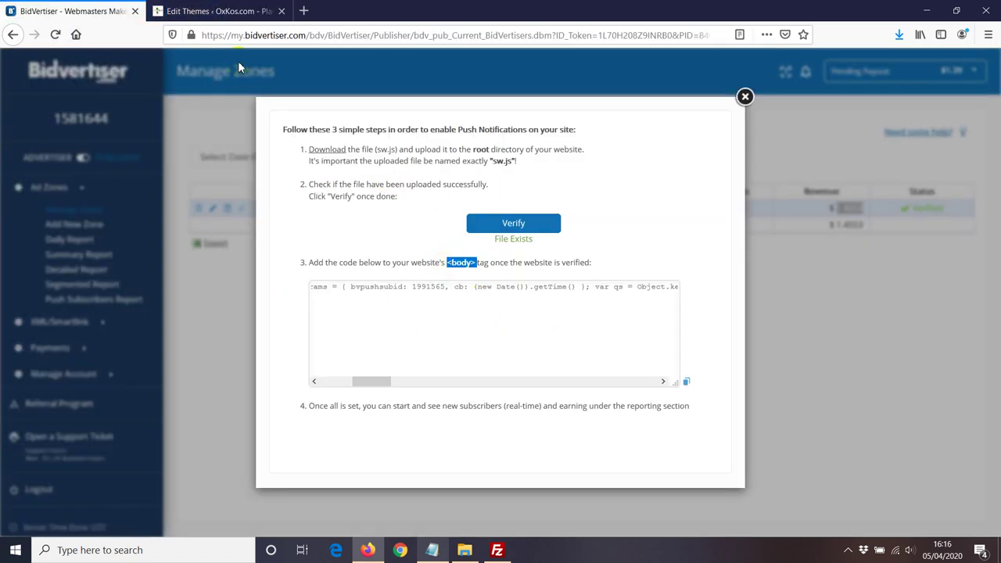
key(ctrl+Tab)
click(285, 305)
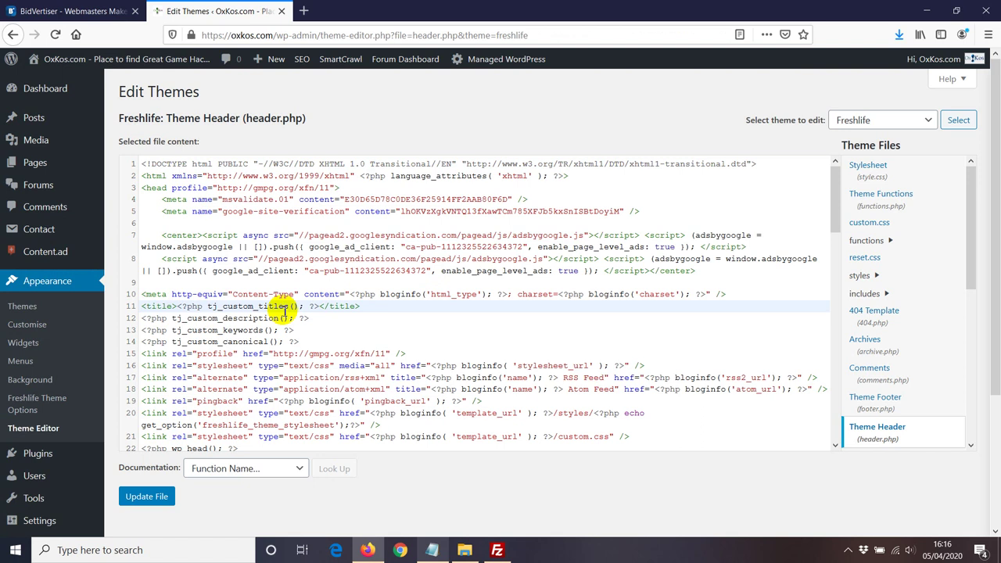
key(ctrl+f)
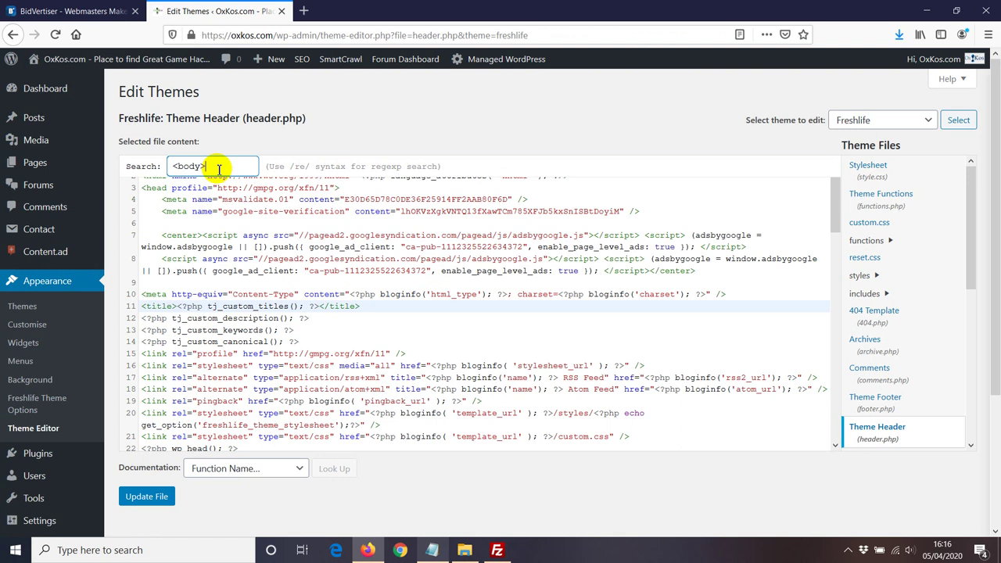
click(55, 11)
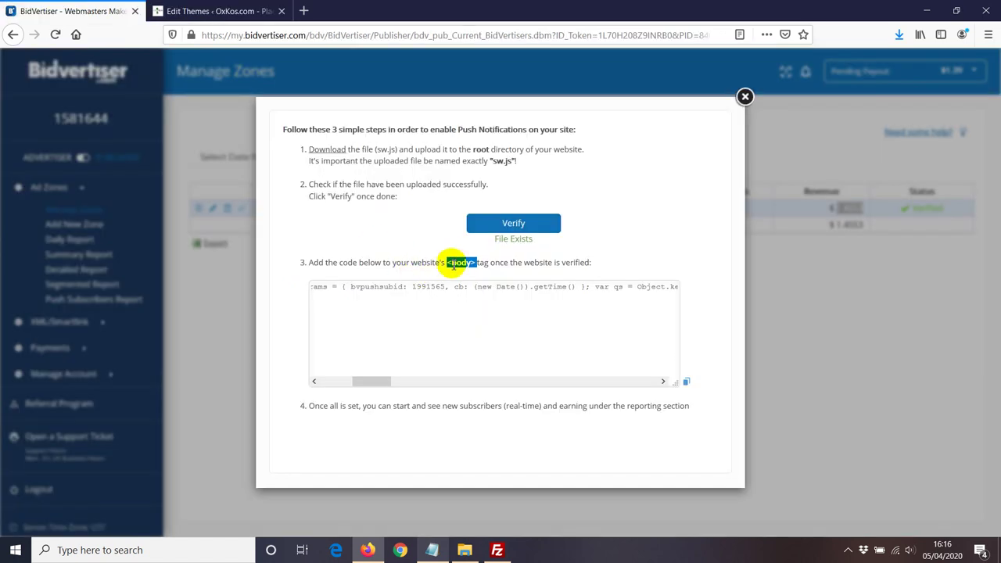
click(238, 12)
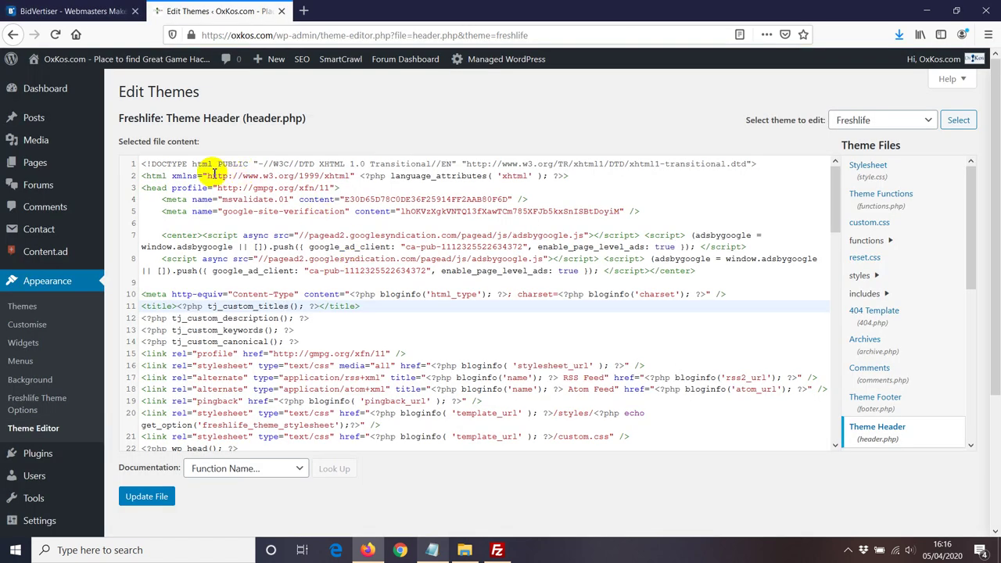
click(194, 199)
key(ctrl+f)
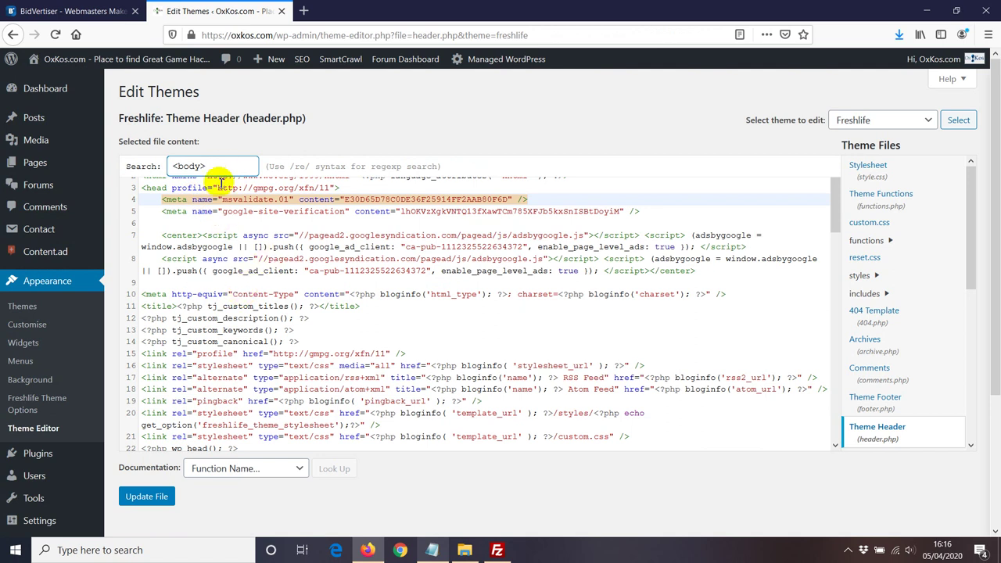
key(Return)
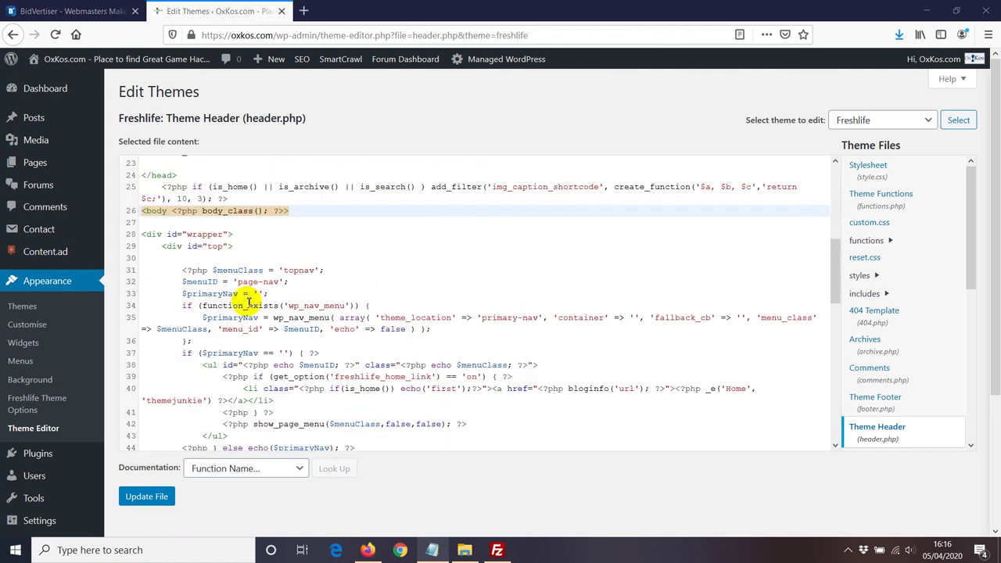
click(258, 213)
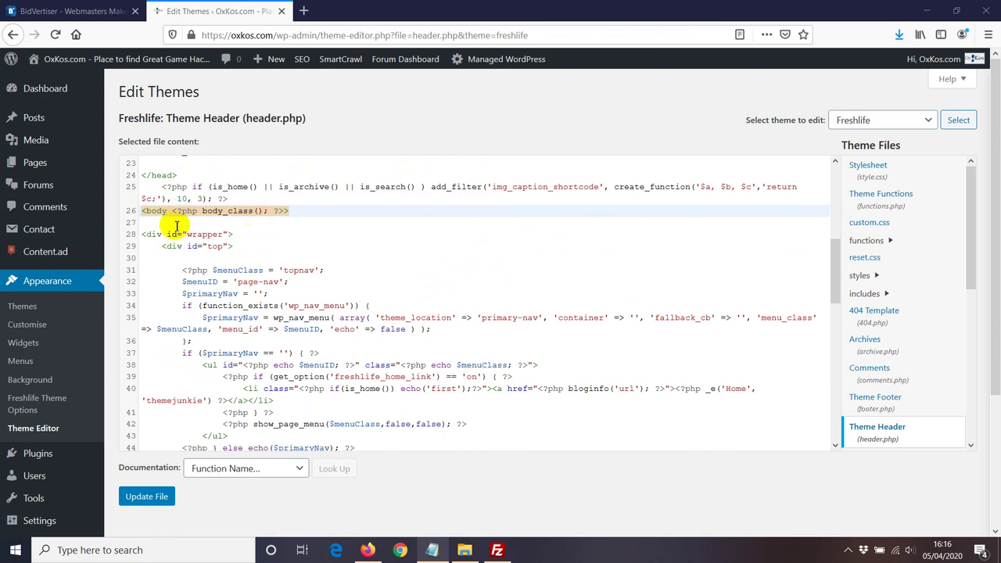
Step: Copy the push notification script from Notepad into header.php, indented below the opening body tag after a blank line, and update the file
click(431, 550)
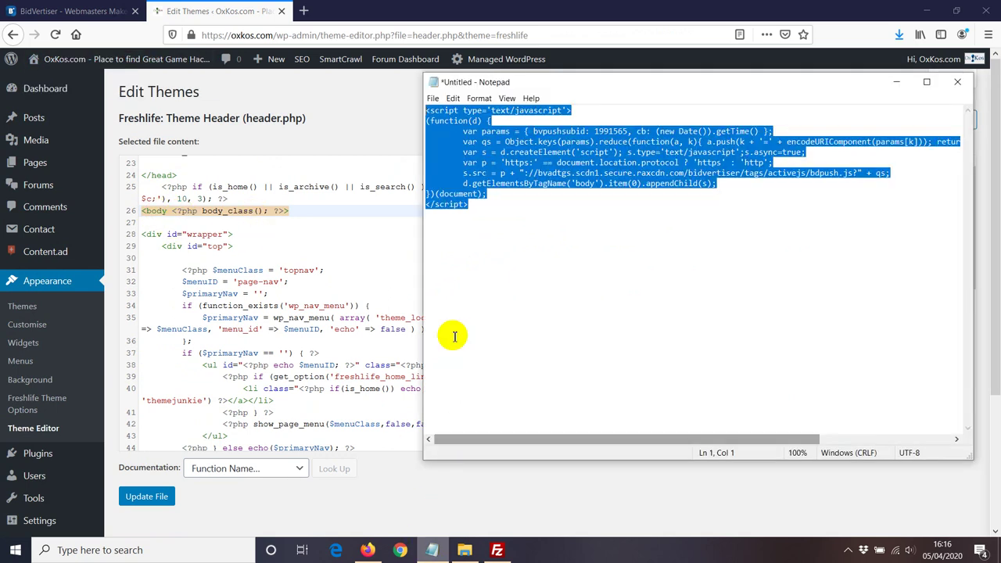
right_click(467, 201)
click(481, 224)
click(301, 213)
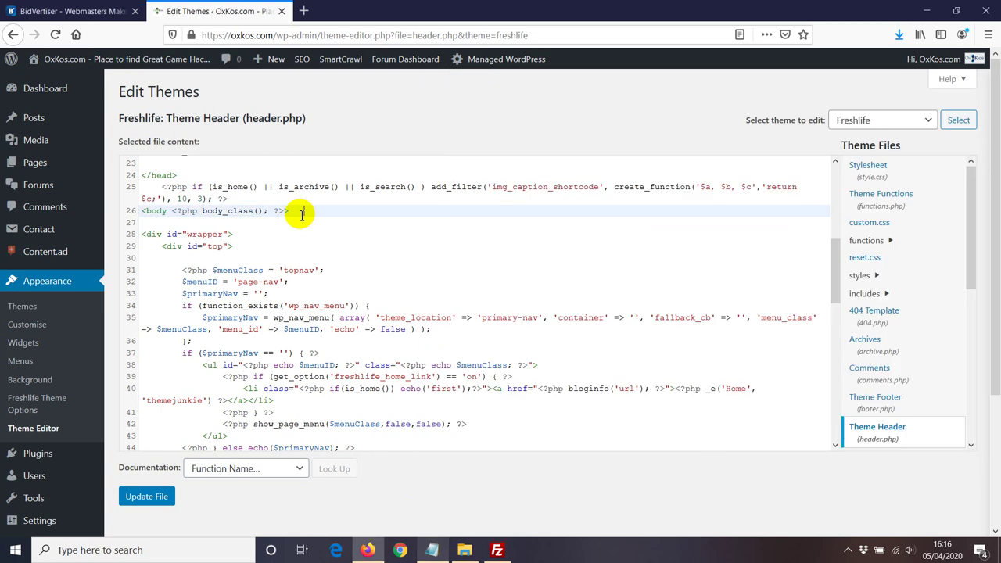
key(Return)
key(Return)
key(Tab)
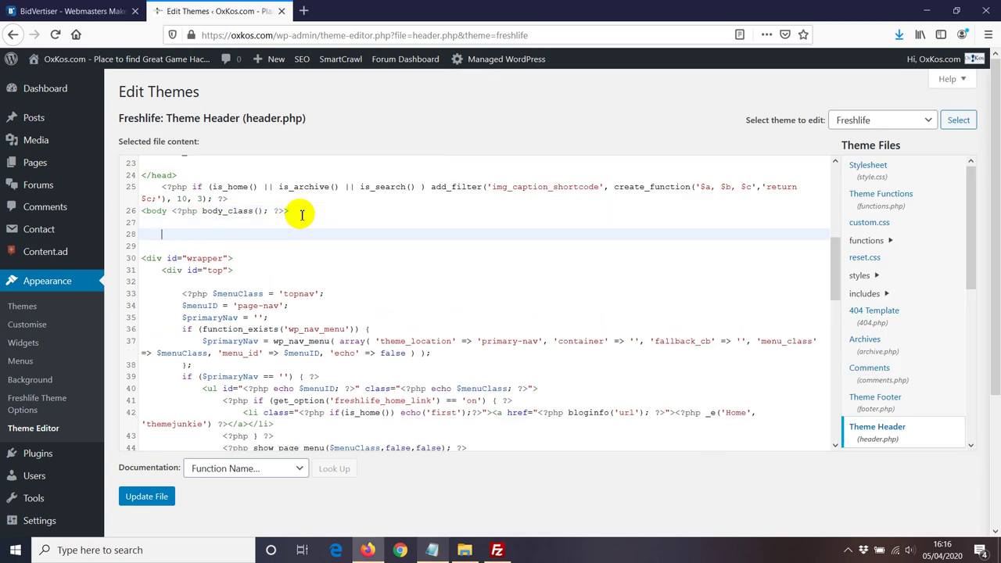
key(ctrl+v)
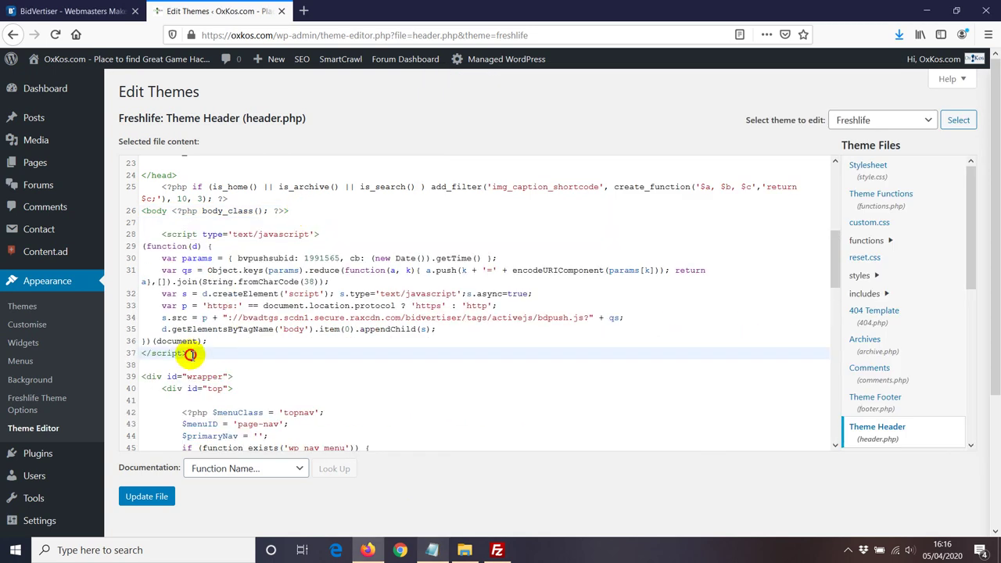
drag(188, 354, 156, 233)
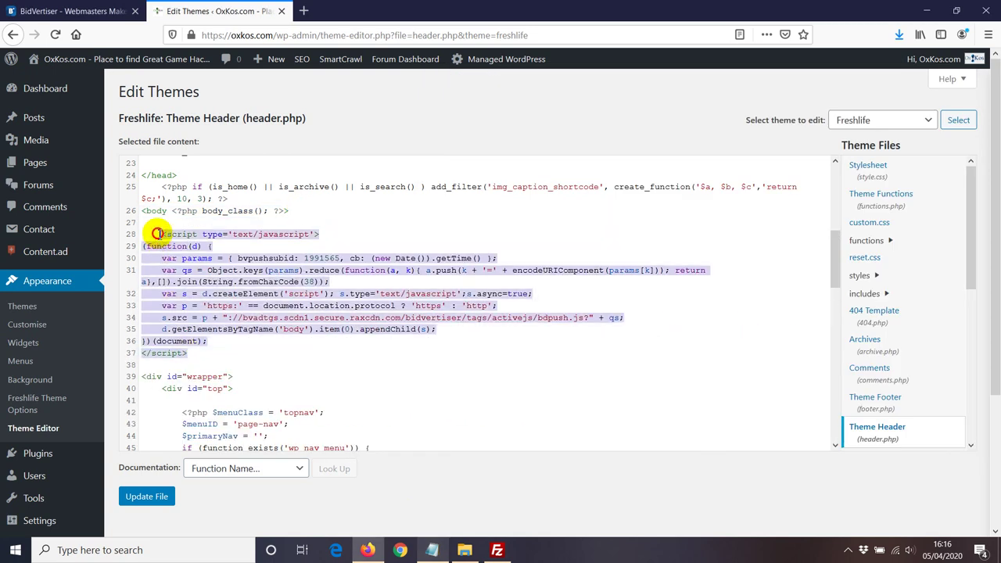
click(157, 498)
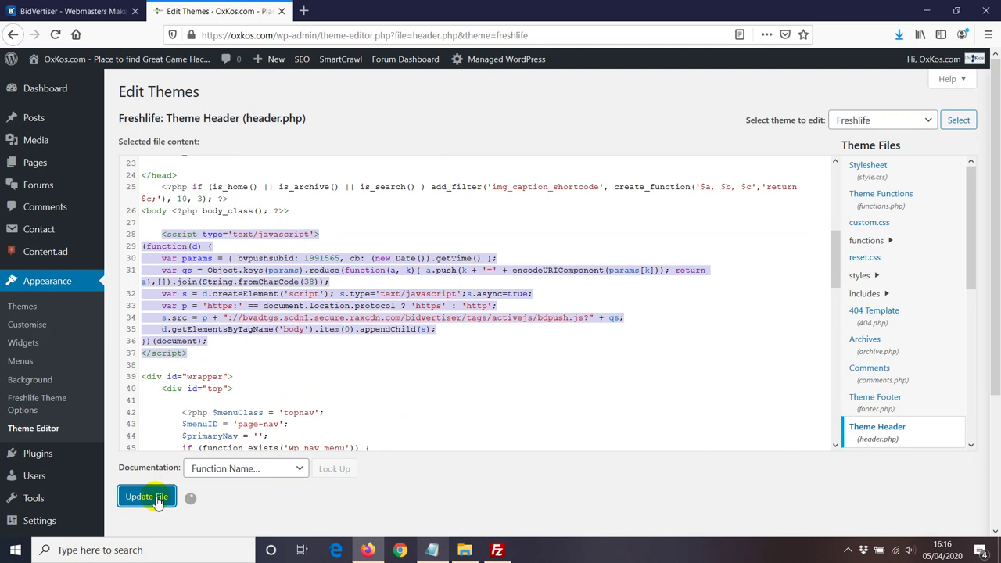
Step: Open the oxkos.com homepage in a new browser tab and open its All-Seeing Eye post
right_click(61, 68)
click(102, 78)
click(328, 11)
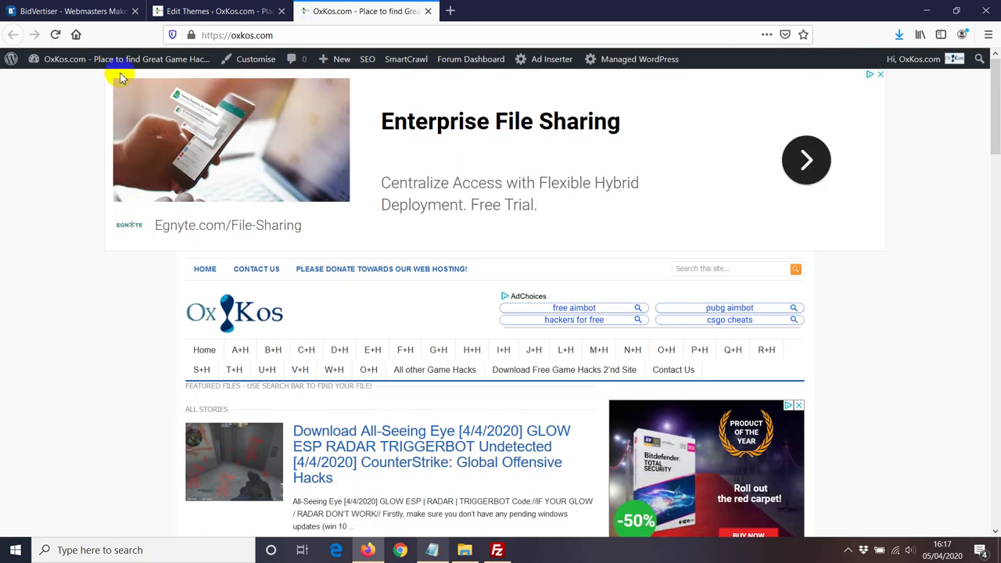
scroll(69, 258, down, 1)
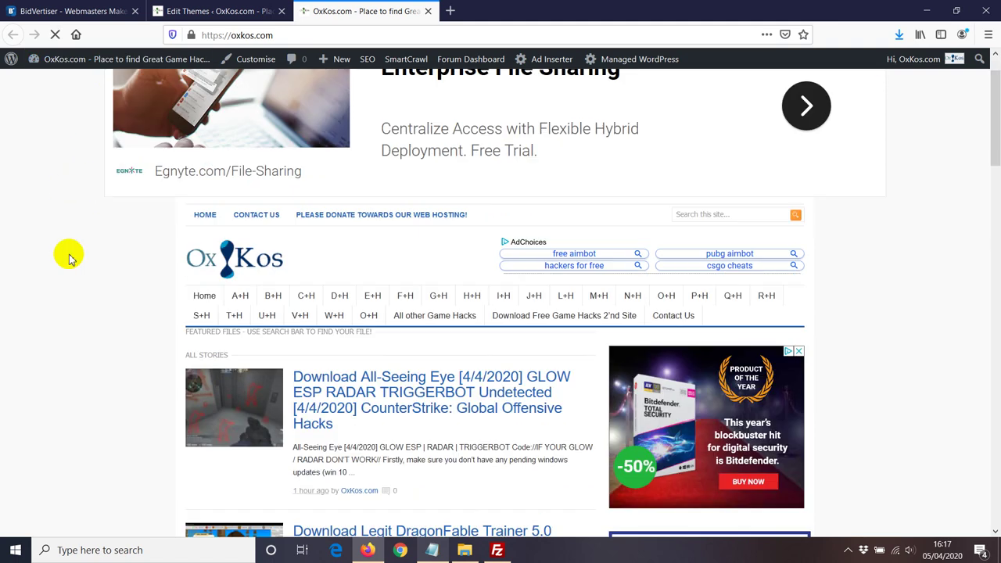
scroll(69, 258, down, 1)
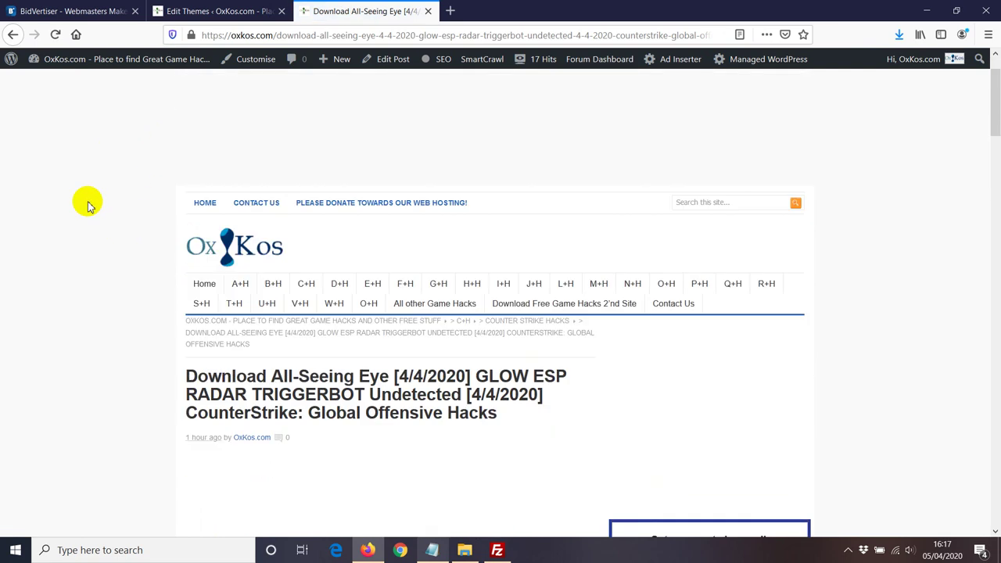
Step: Look through the All-Seeing Eye post and return to the oxkos.com homepage to check for the notification permission request
scroll(87, 203, down, 15)
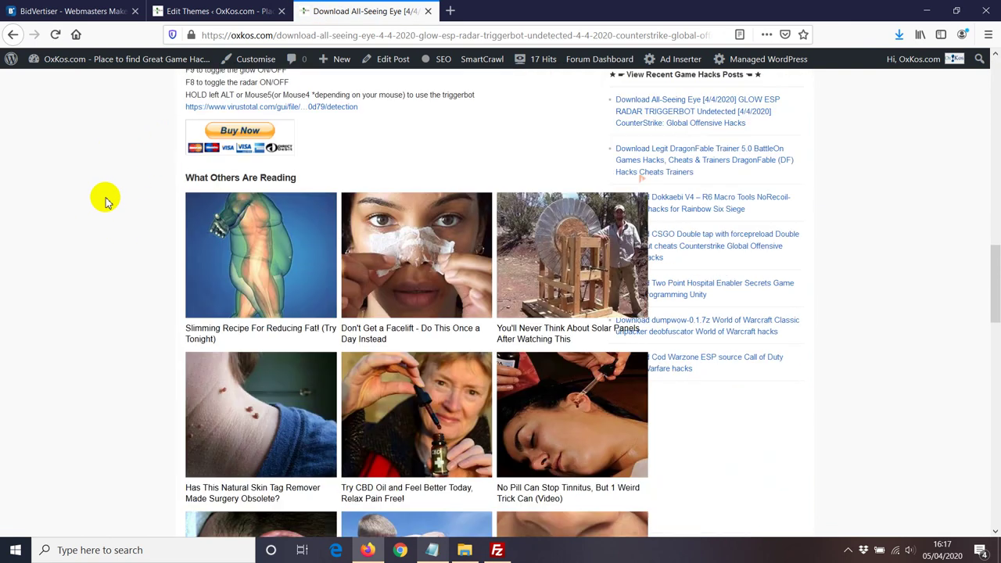
scroll(106, 199, up, 15)
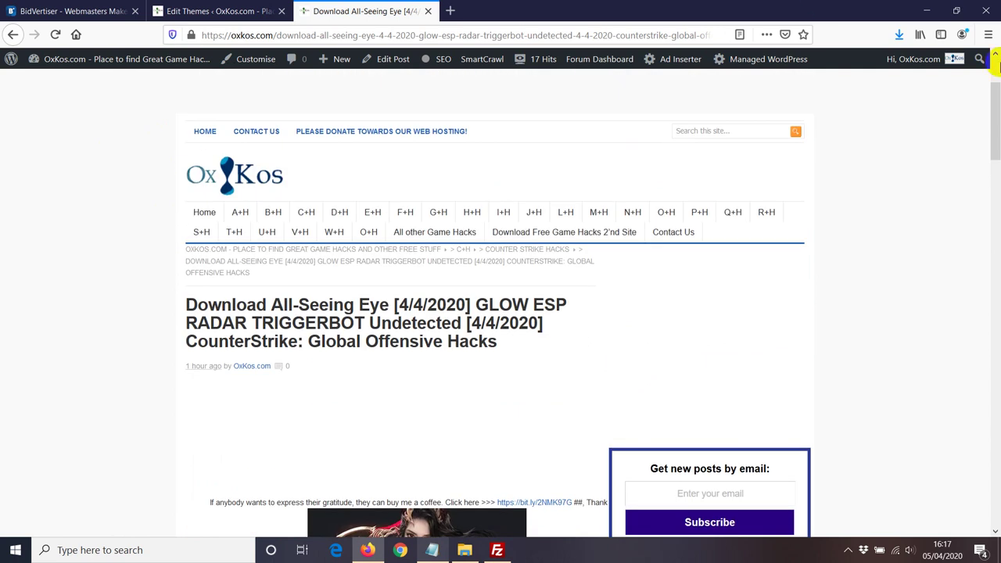
drag(983, 111, 986, 38)
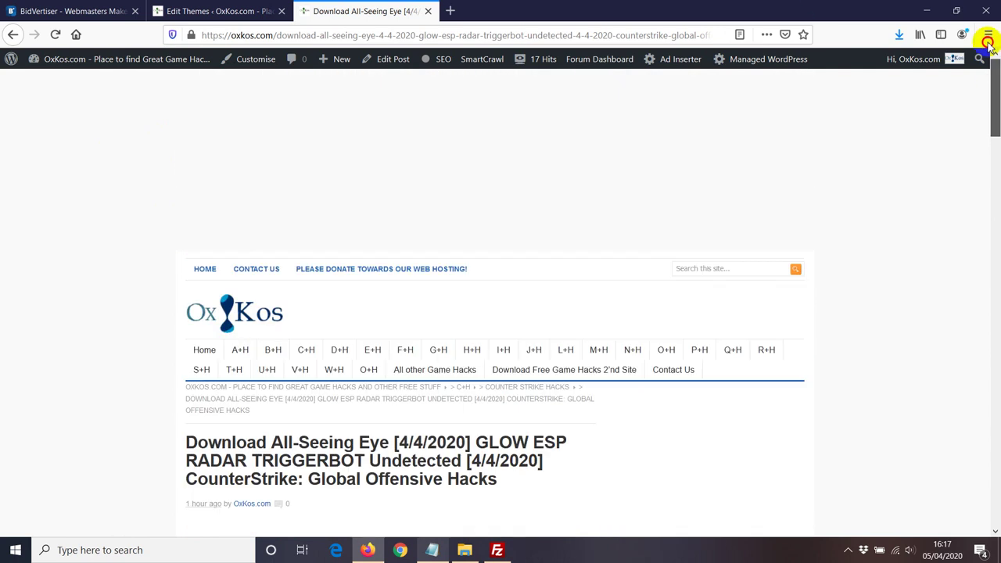
click(225, 313)
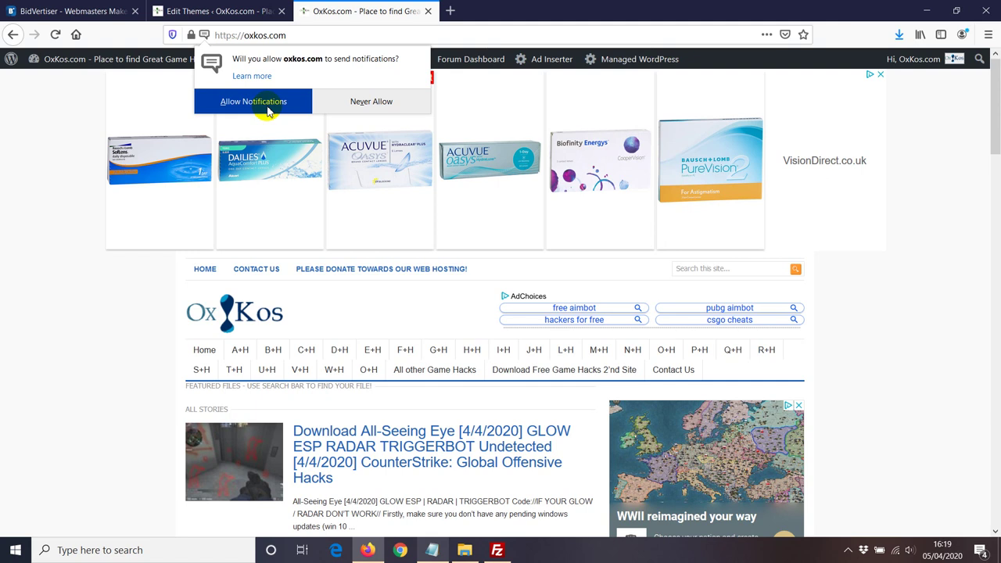
Step: Close the Push Notifications instructions in BidVertiser and open the Add New Zone form
click(98, 9)
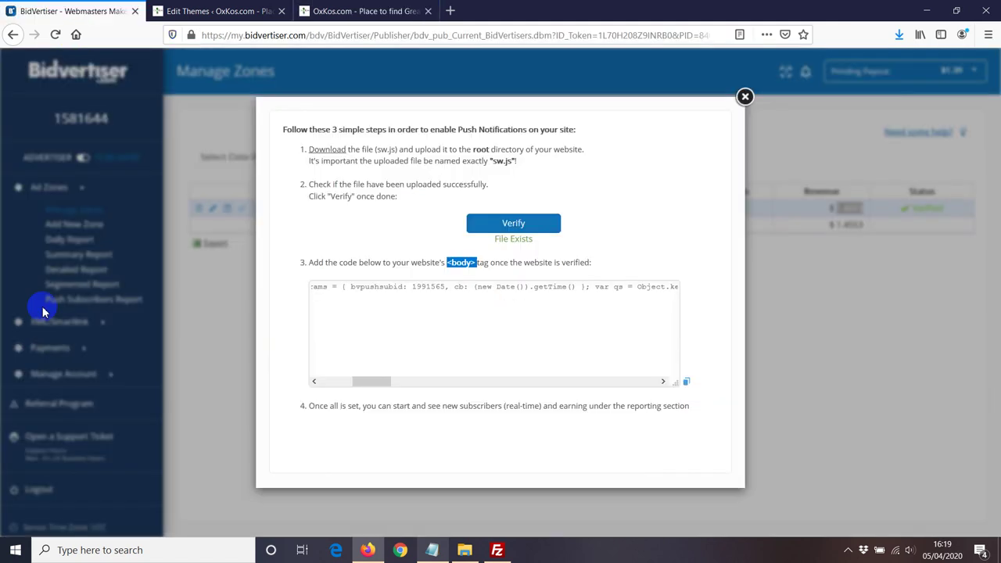
click(745, 100)
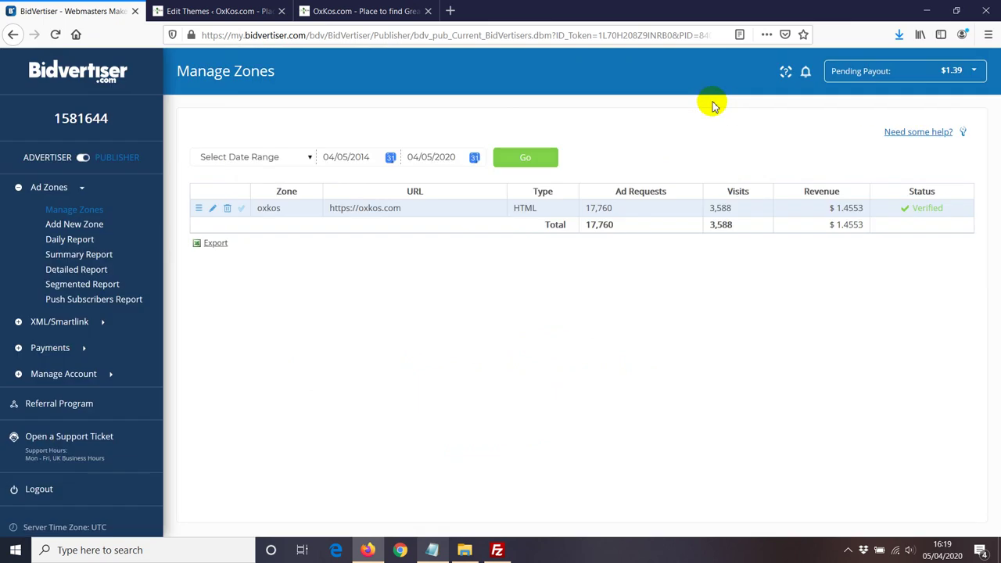
click(72, 228)
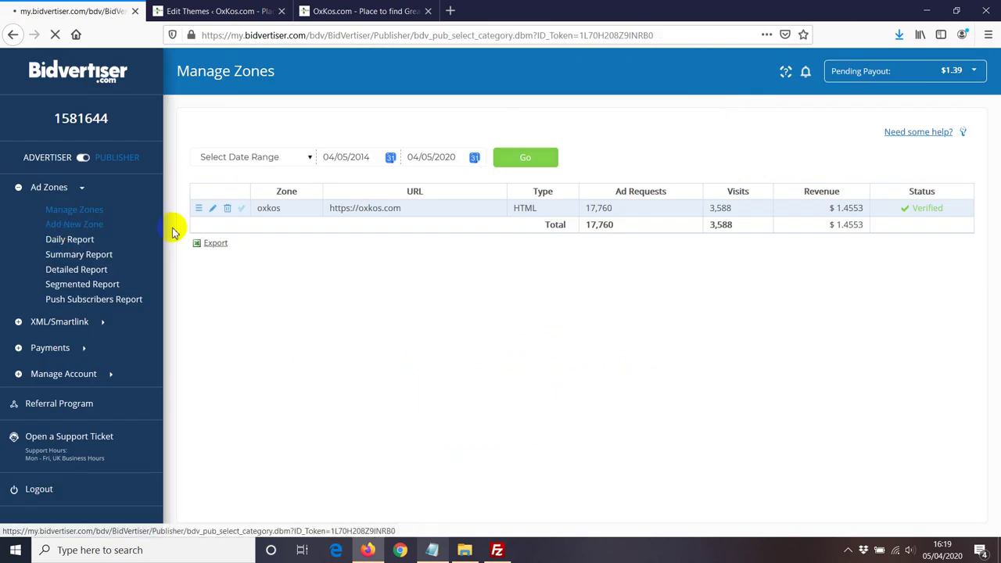
Step: Choose to add a web zone under a new domain and review the title, domain, language and category fields
click(198, 214)
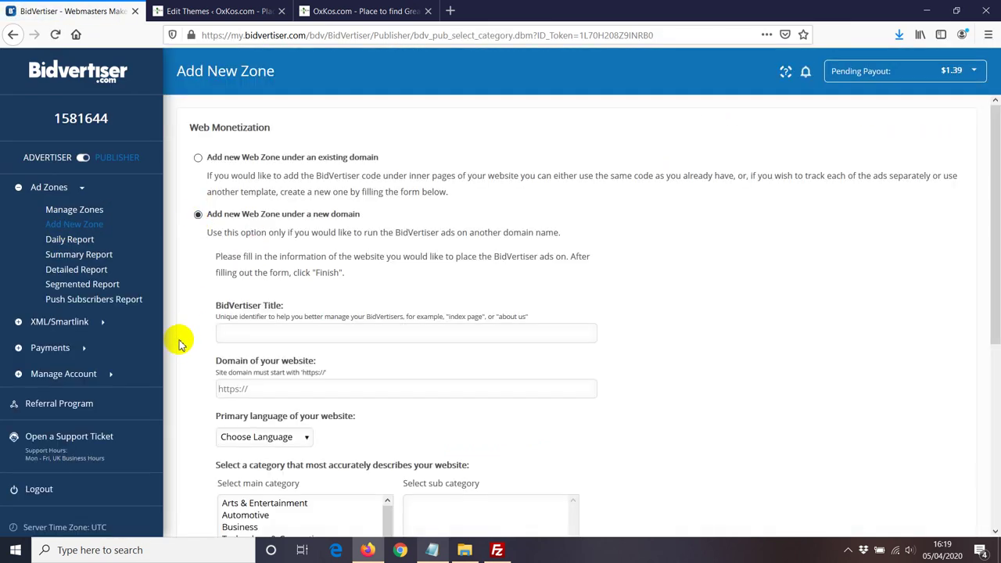
click(234, 336)
scroll(194, 351, down, 3)
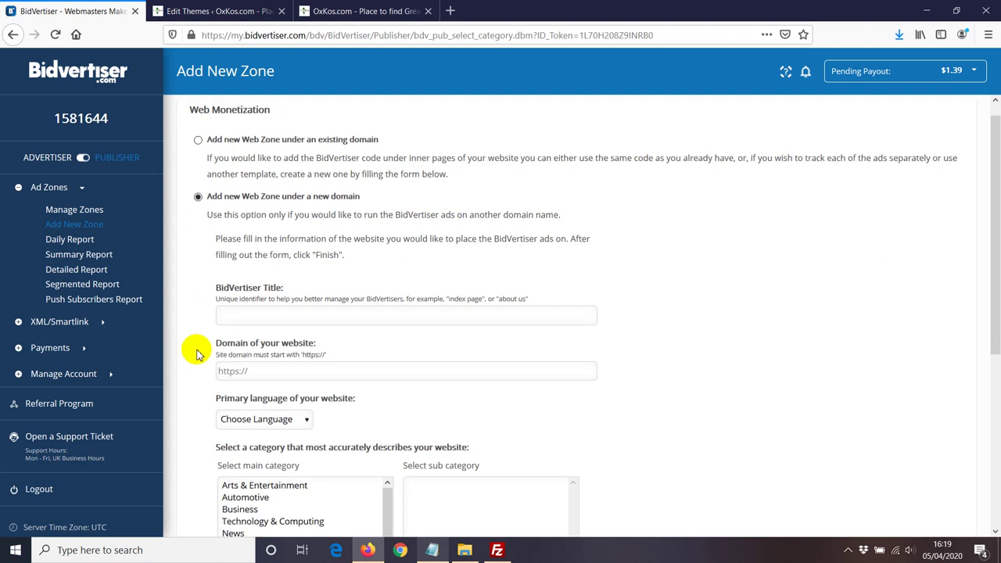
scroll(195, 398, down, 2)
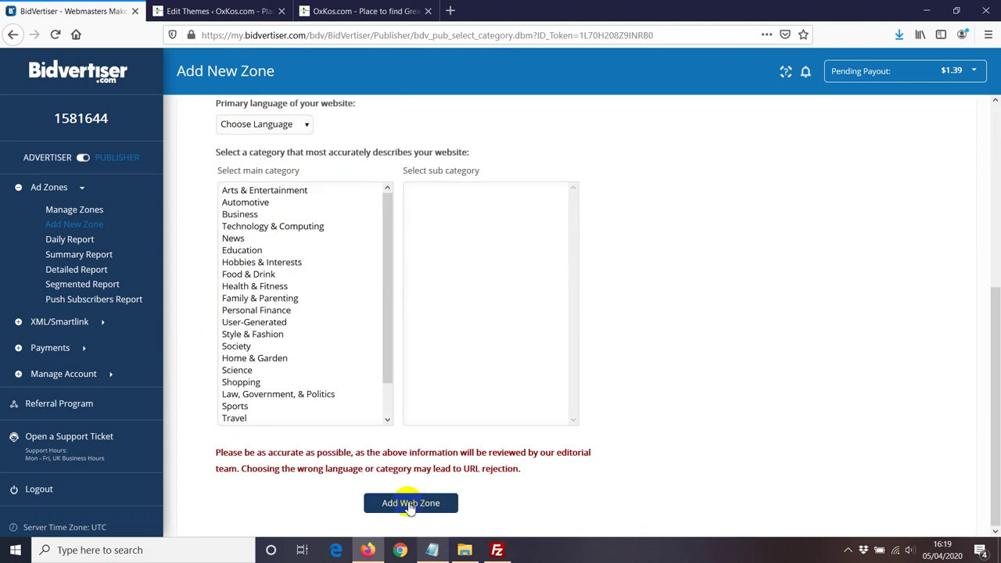